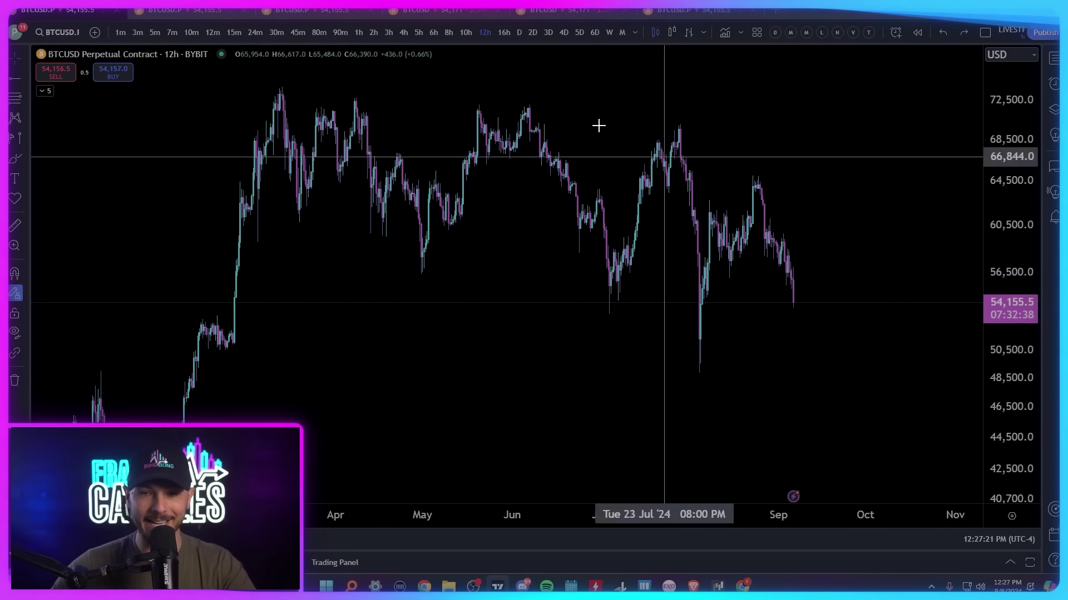
# Switch the BTCUSD chart to the 5-hour interval and zoom in.
pyautogui.write('5h')
pyautogui.press('Return')
pyautogui.scroll(3, 706, 385)
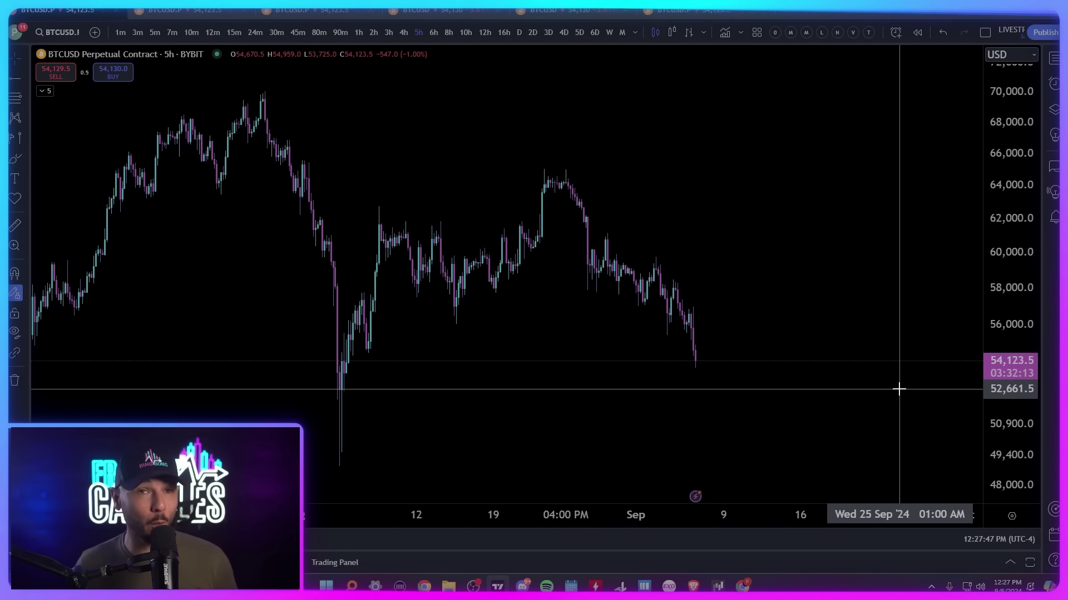
# Switch to daily candles and circle the early-August wick below 54,000.
pyautogui.click(518, 32)
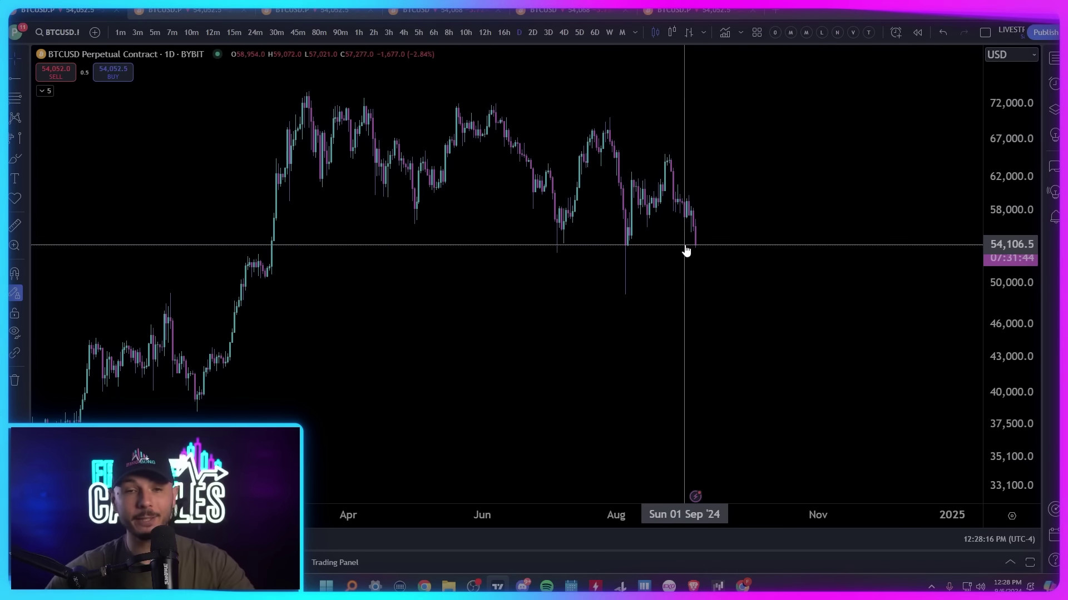
pyautogui.scroll(3, 201, 172)
pyautogui.scroll(-2, 584, 227)
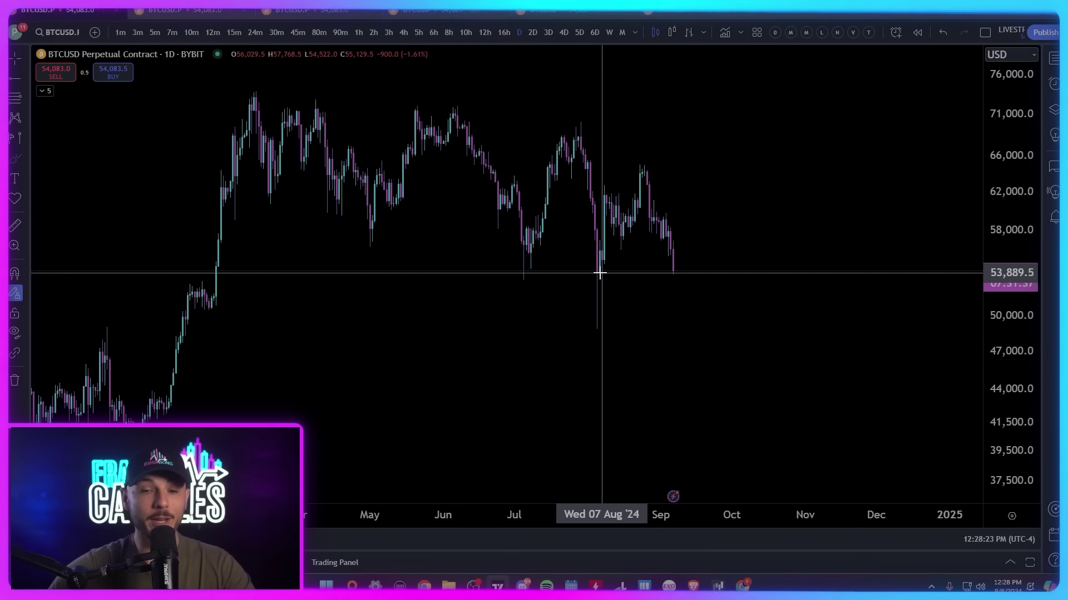
pyautogui.moveTo(589, 272)
pyautogui.mouseDown()
pyautogui.moveTo(591, 331)
pyautogui.moveTo(595, 278)
pyautogui.mouseUp()
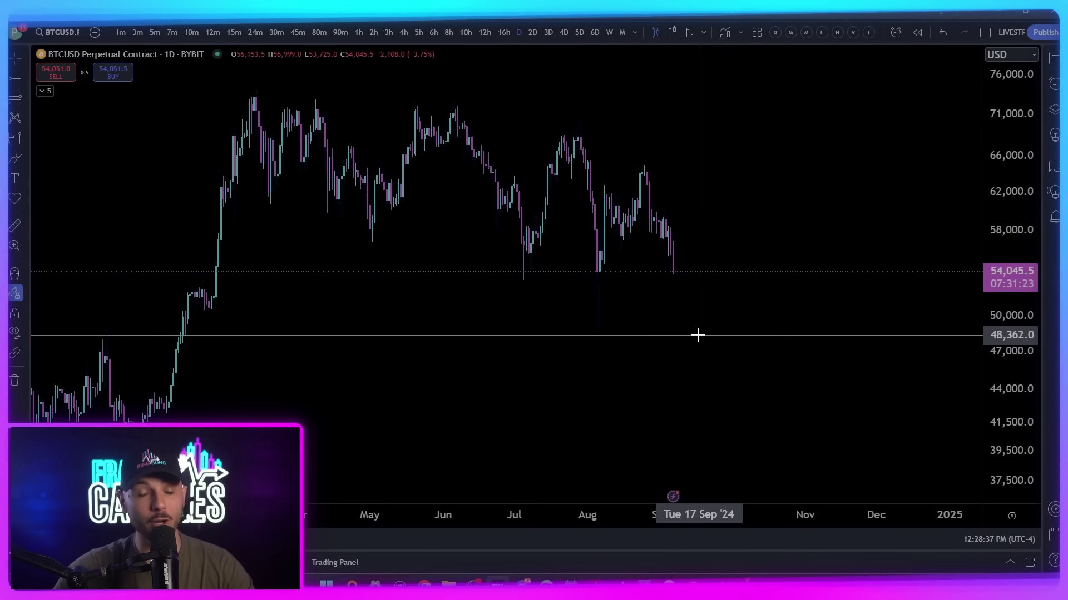
# Add the oscillator pane below the price and switch to 3-day candles.
pyautogui.hotkey('ctrl', 'Tab')
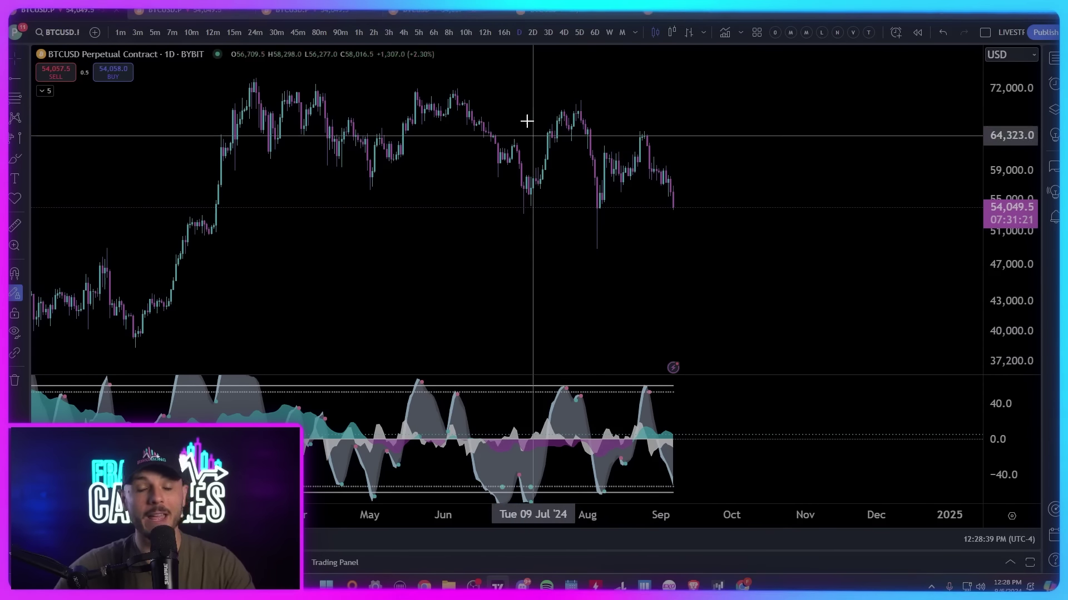
pyautogui.hotkey('ctrl', 'Tab')
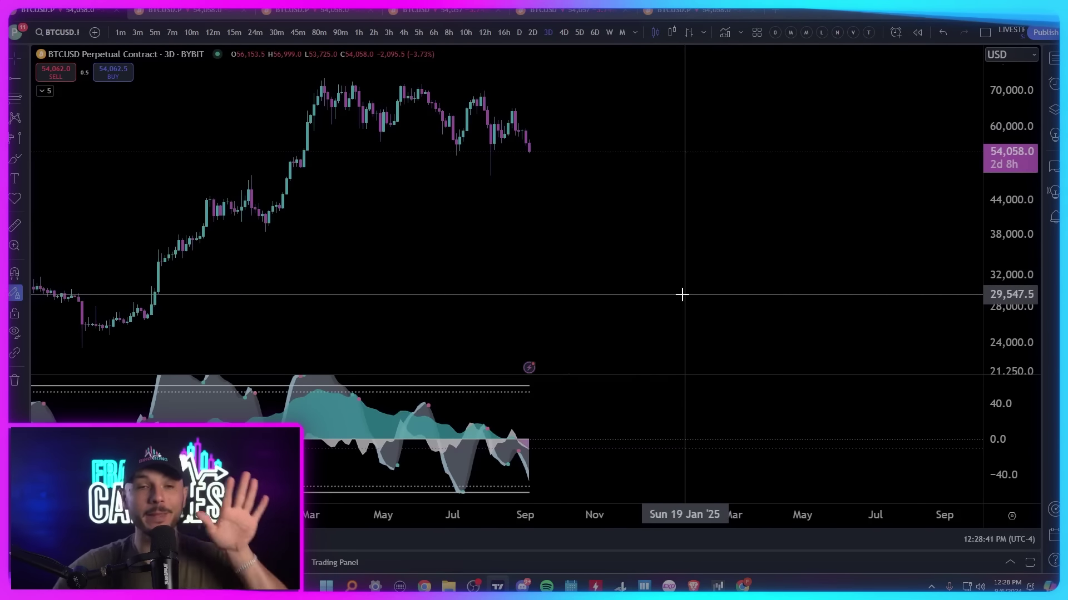
pyautogui.scroll(3, 762, 287)
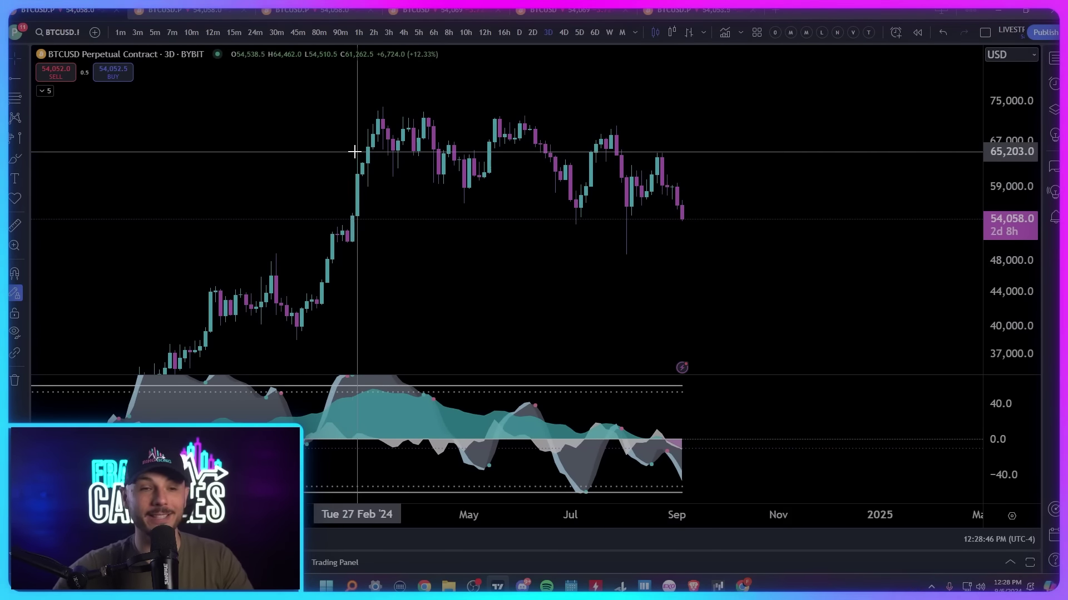
# Measure the price range from late February to September, then clear the measurement.
pyautogui.keyDown('shift'); pyautogui.click(354, 151); pyautogui.keyUp('shift')
pyautogui.click(679, 137)
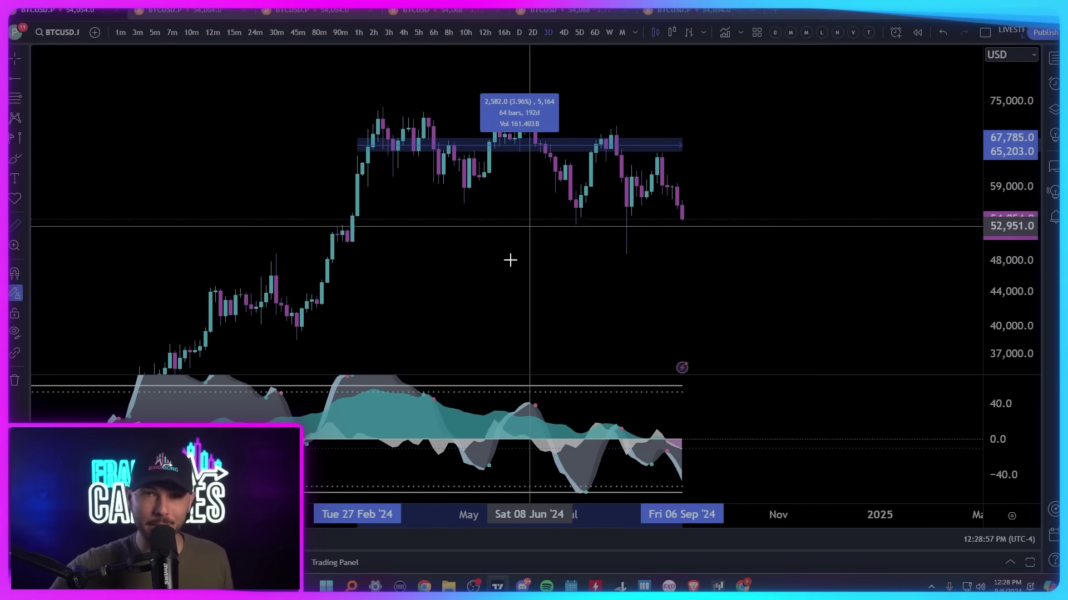
pyautogui.click(476, 277)
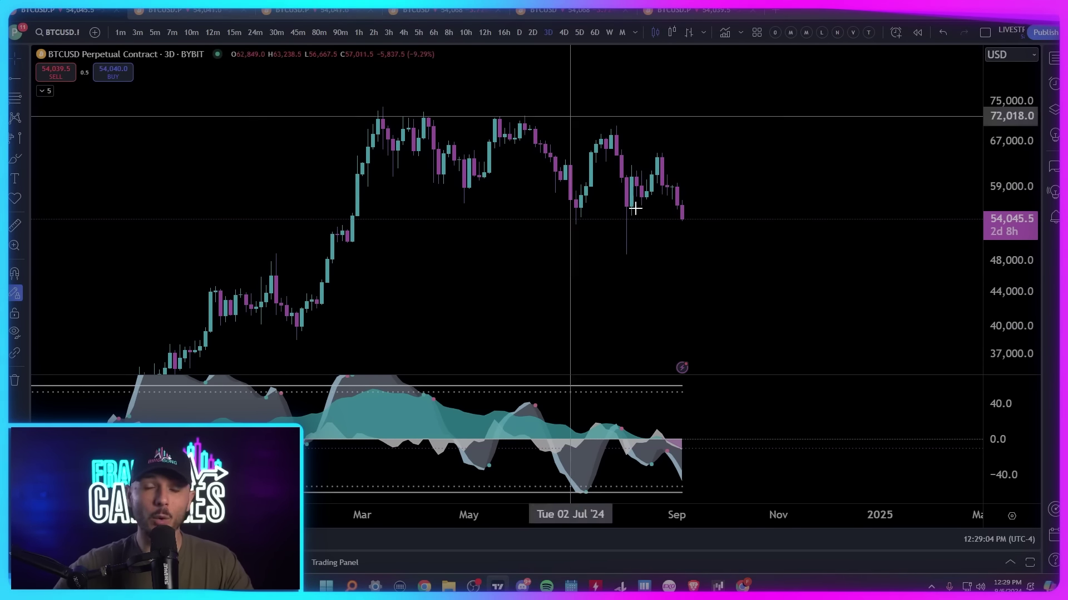
pyautogui.scroll(-3, 591, 424)
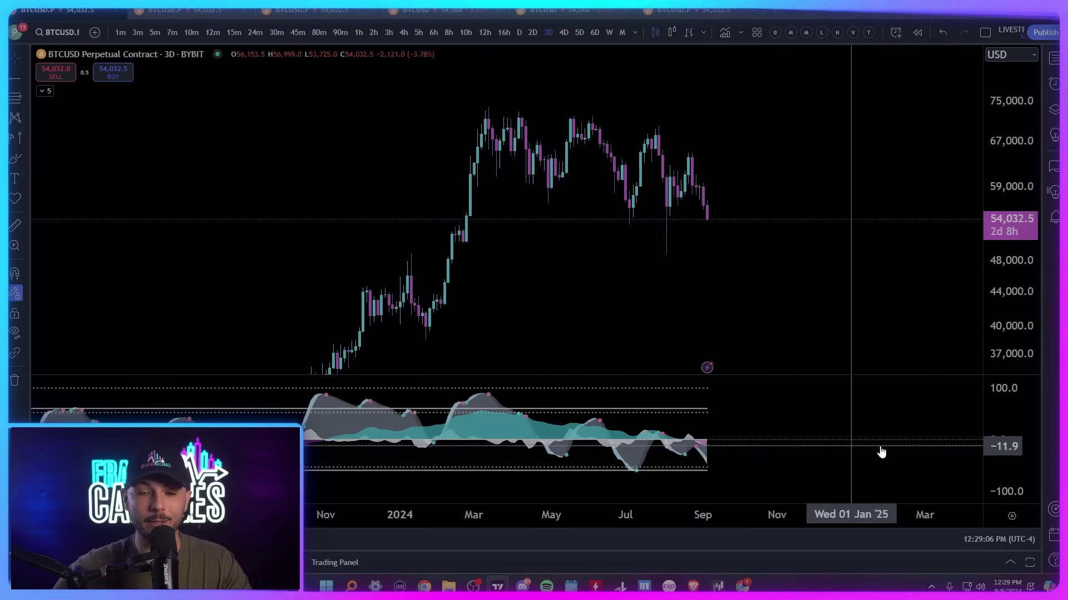
# Switch to 2-day candles, sketch a price path over recent candles, then undo it.
pyautogui.write('2D')
pyautogui.press('Return')
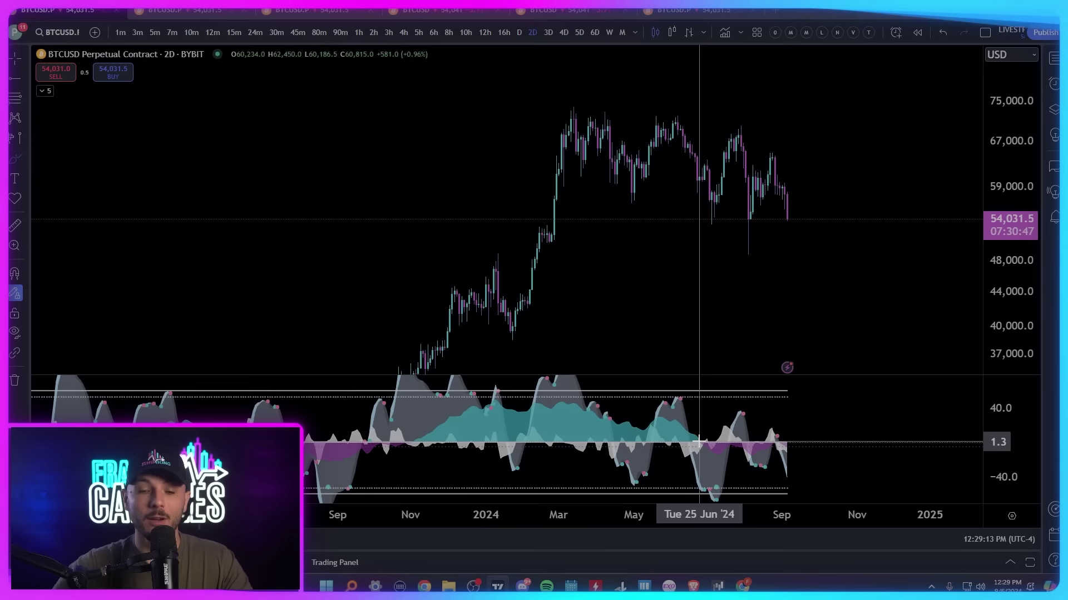
pyautogui.moveTo(590, 120)
pyautogui.mouseDown()
pyautogui.moveTo(615, 178)
pyautogui.moveTo(637, 195)
pyautogui.moveTo(662, 126)
pyautogui.moveTo(726, 168)
pyautogui.moveTo(754, 224)
pyautogui.moveTo(791, 232)
pyautogui.mouseUp()
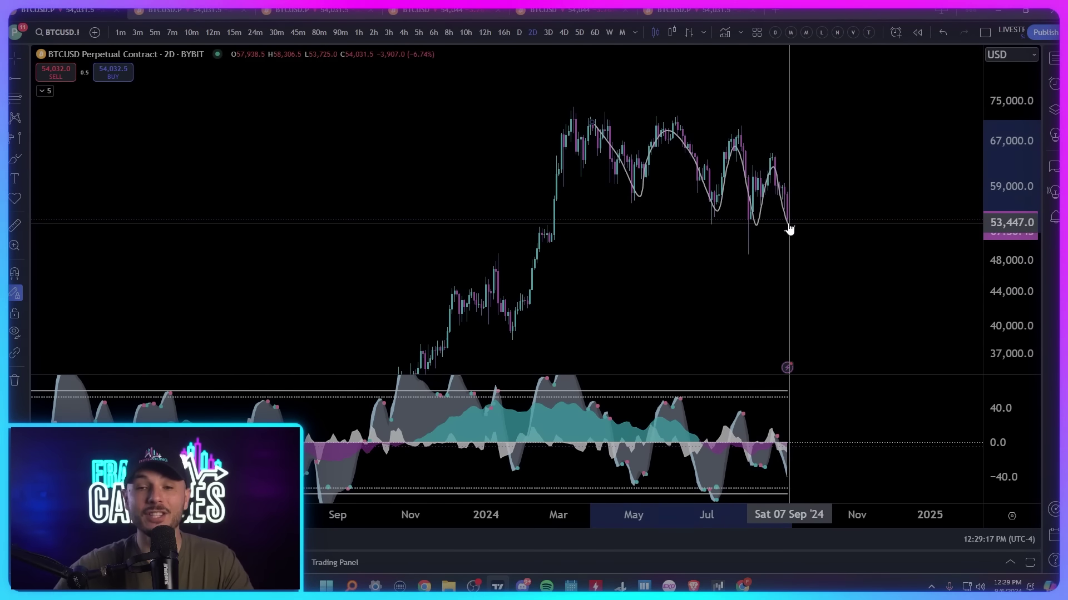
pyautogui.hotkey('ctrl', 'z')
# Sketch the move up from the July low, return to 3D, and add a zigzag path.
pyautogui.scroll(2, 690, 293)
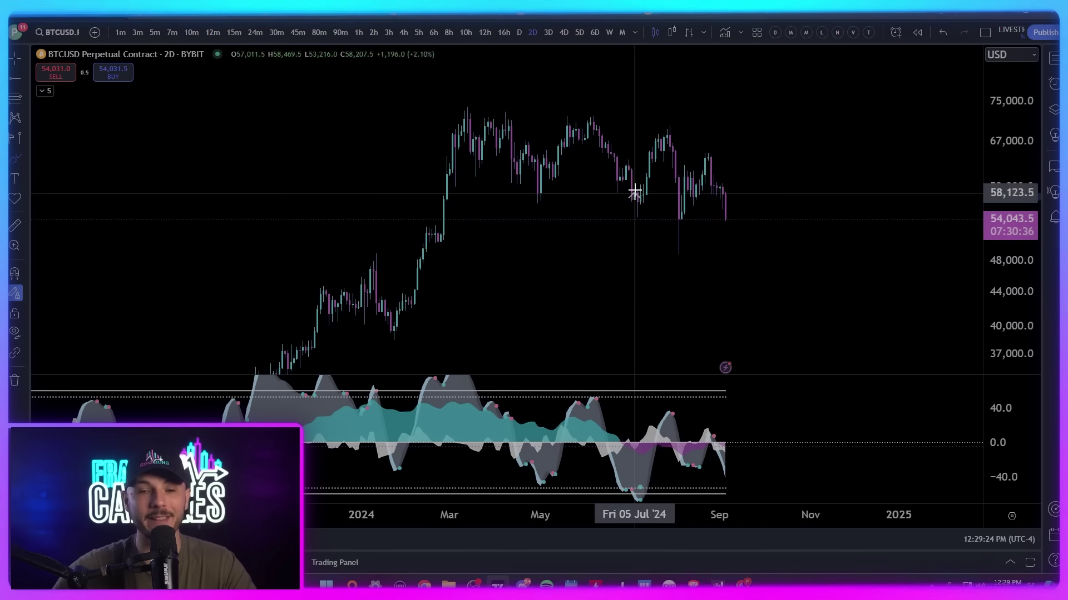
pyautogui.moveTo(635, 195)
pyautogui.mouseDown()
pyautogui.moveTo(662, 138)
pyautogui.moveTo(681, 251)
pyautogui.mouseUp()
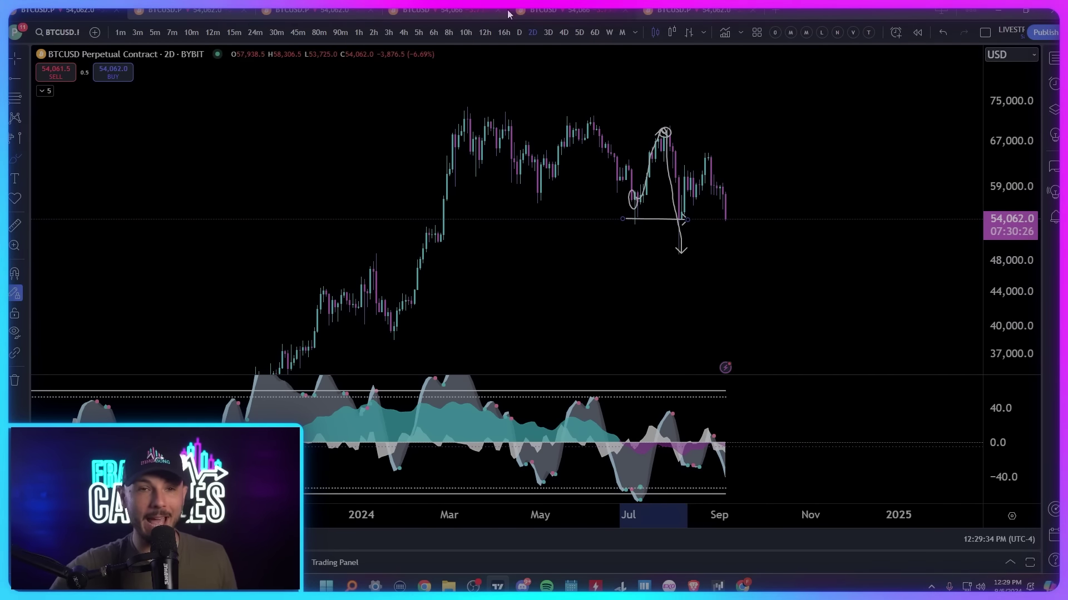
pyautogui.click(548, 33)
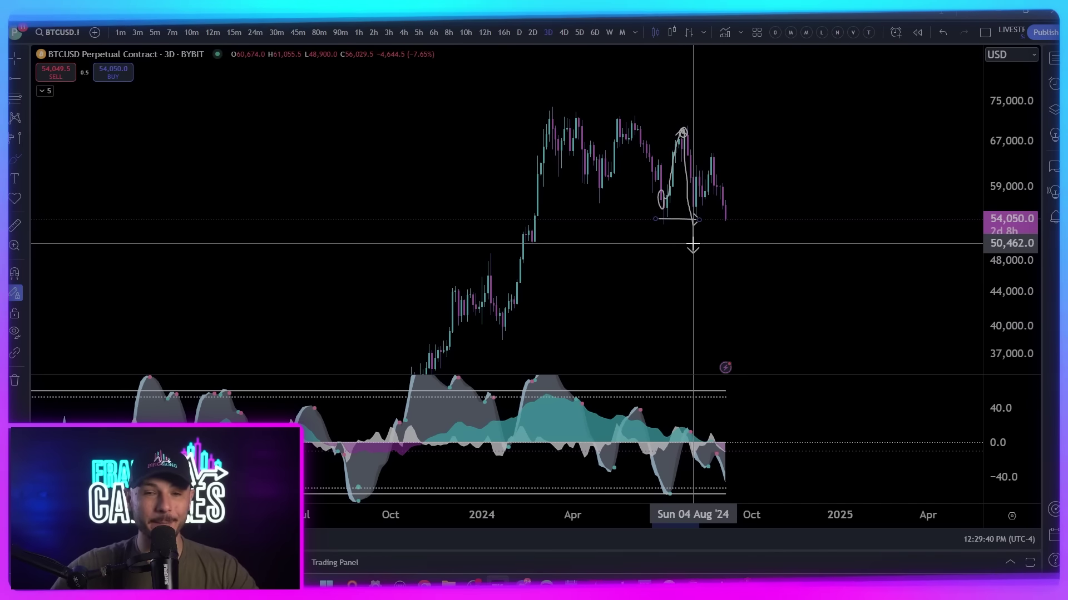
pyautogui.moveTo(694, 175)
pyautogui.mouseDown()
pyautogui.moveTo(698, 186)
pyautogui.moveTo(708, 148)
pyautogui.moveTo(721, 156)
pyautogui.mouseUp()
# Open the Object Tree and undo the two freehand brush strokes.
pyautogui.click(1054, 108)
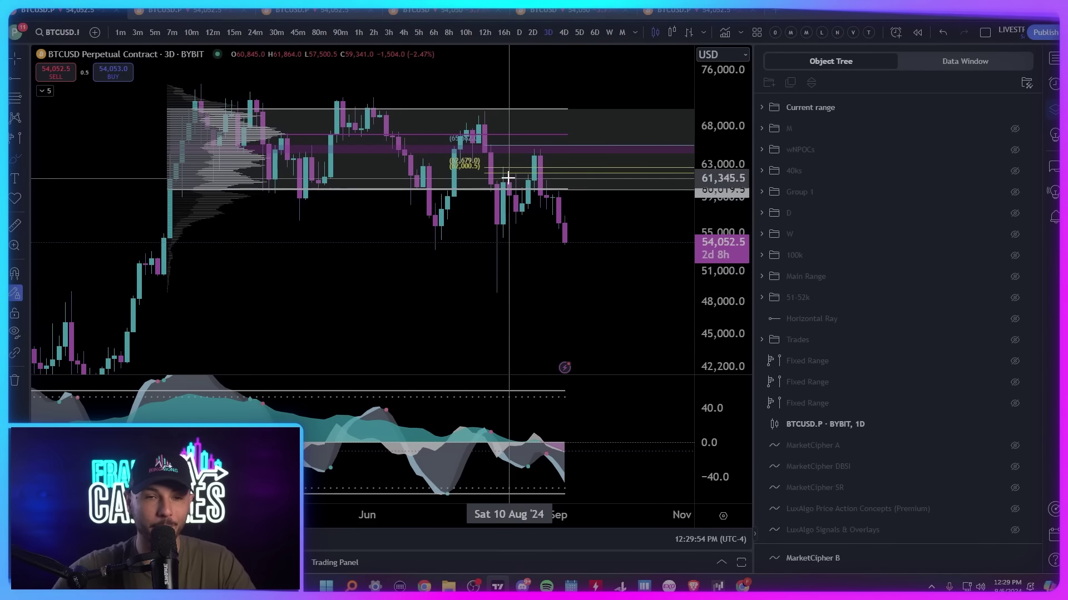
pyautogui.moveTo(508, 179)
pyautogui.mouseDown()
pyautogui.moveTo(519, 219)
pyautogui.moveTo(546, 154)
pyautogui.moveTo(521, 147)
pyautogui.moveTo(541, 147)
pyautogui.mouseUp()
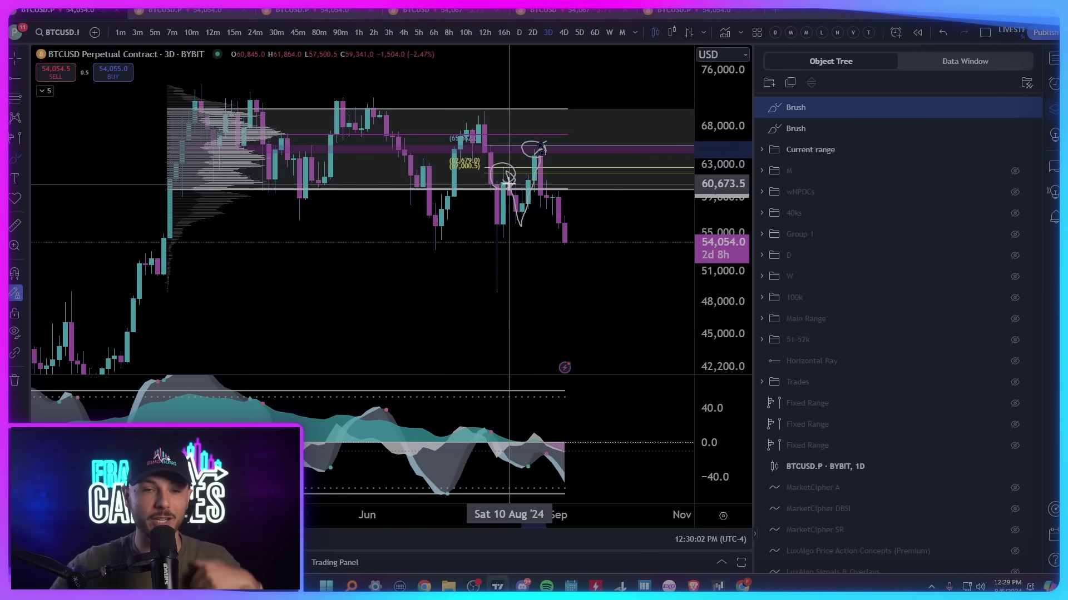
pyautogui.hotkey('ctrl', 'z')
pyautogui.hotkey('ctrl', 'z')
pyautogui.hscroll(-3, 579, 167)
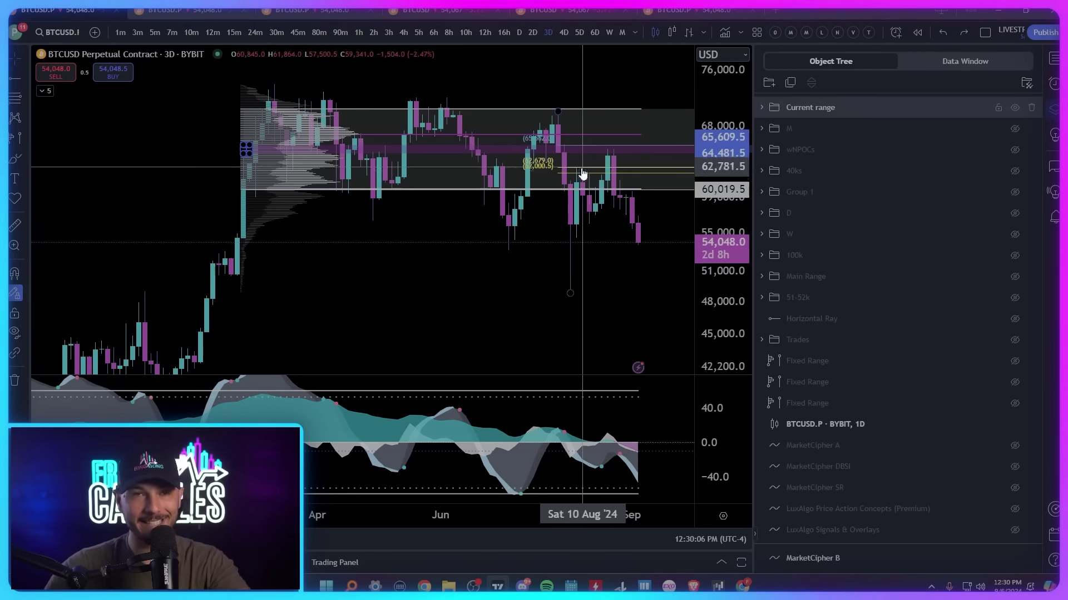
pyautogui.scroll(3, 582, 174)
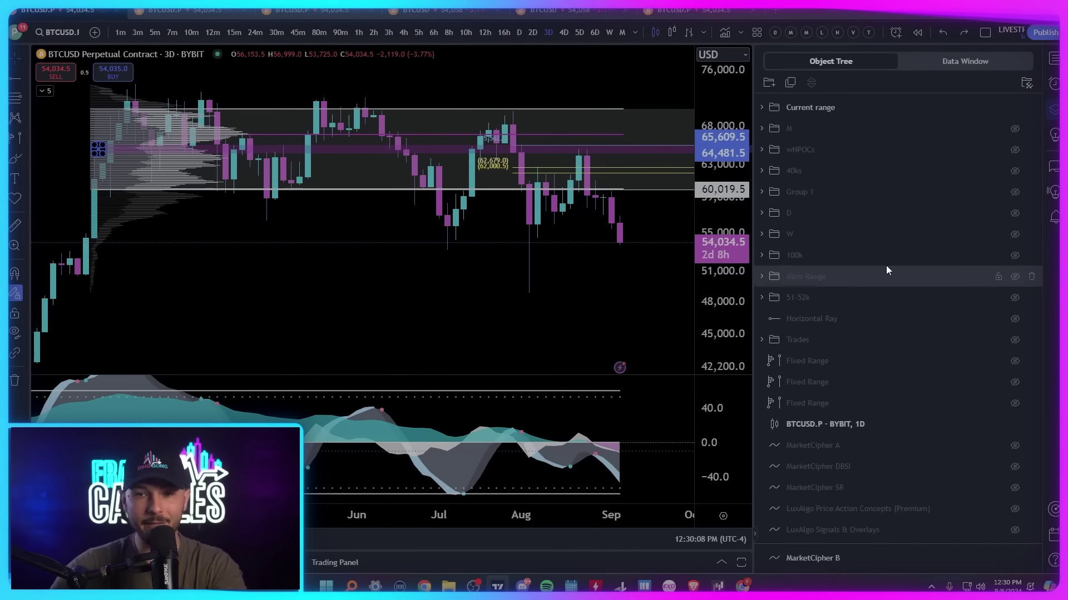
# Show the D group levels at 65,305.5 and 54,015.0, then zoom out.
pyautogui.click(1013, 213)
pyautogui.click(599, 151)
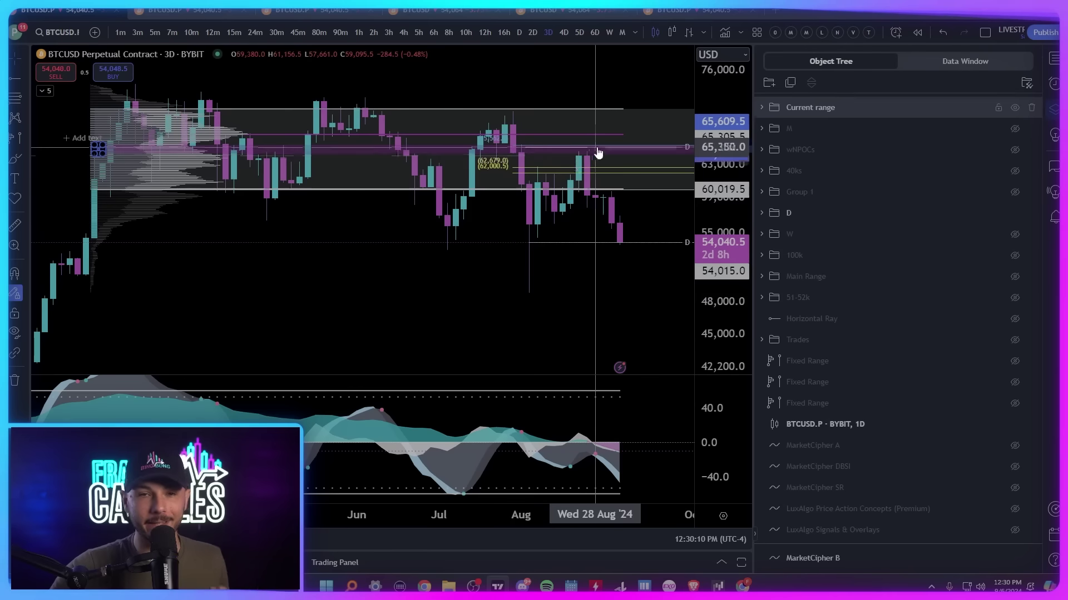
pyautogui.click(577, 165)
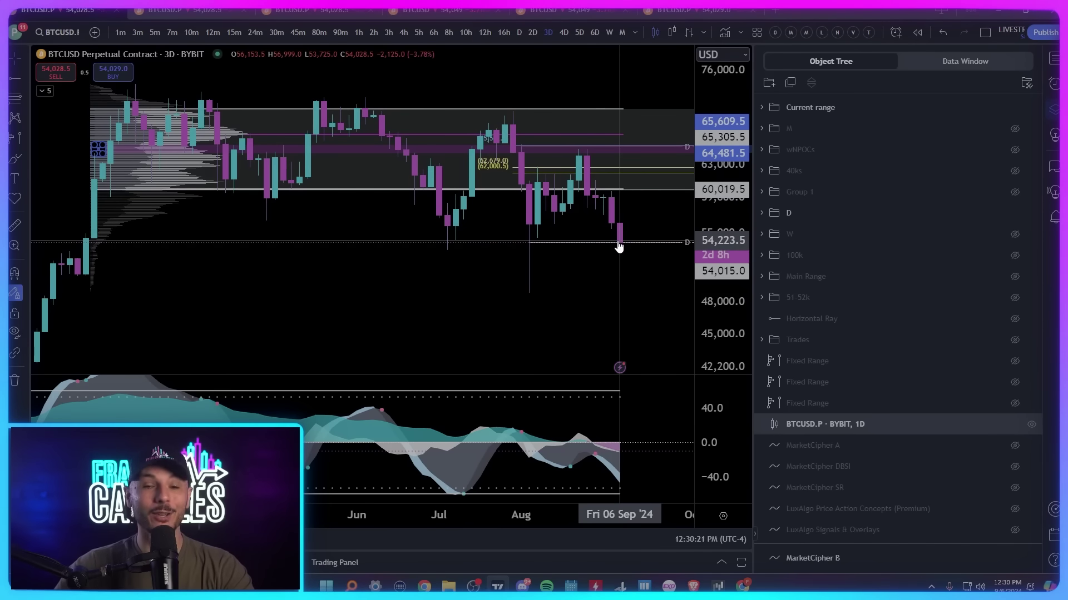
pyautogui.scroll(-2, 575, 305)
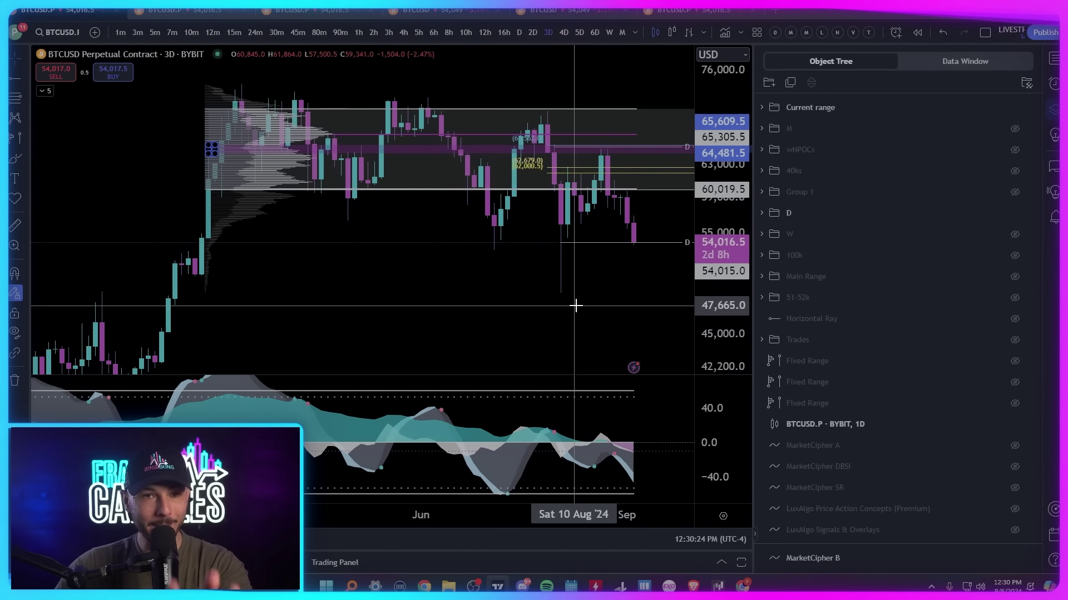
pyautogui.scroll(-1, 575, 305)
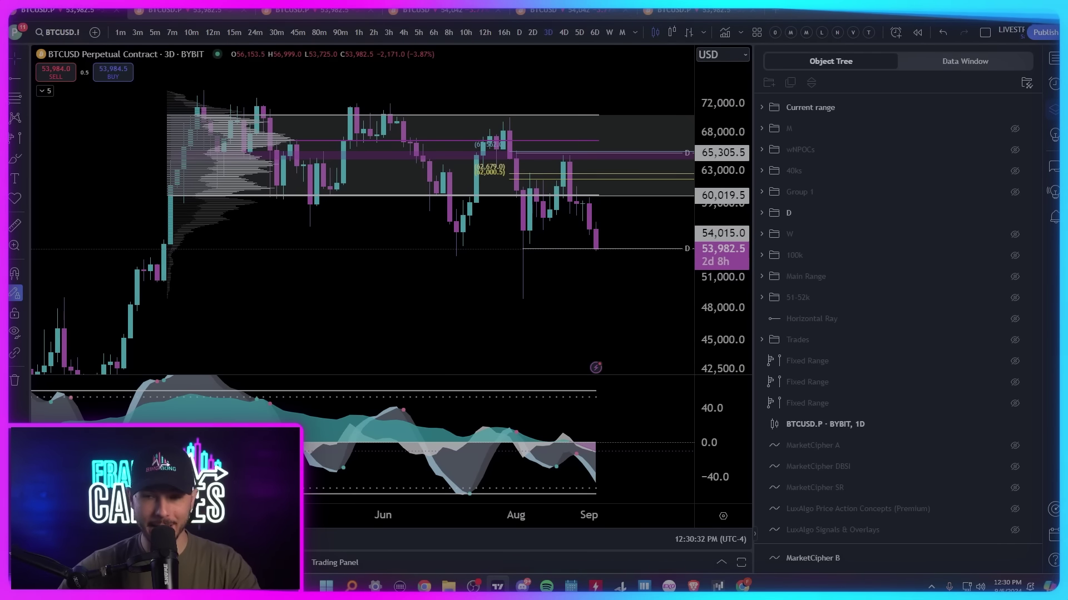
# Hide the Current range drawings and show the weekly naked POC levels.
pyautogui.click(1015, 107)
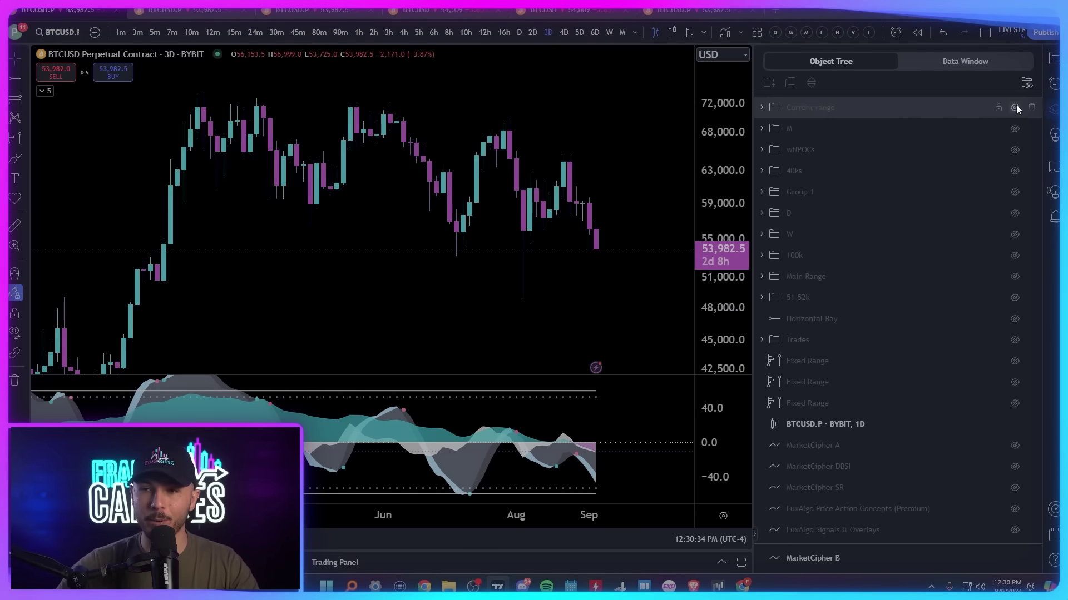
pyautogui.scroll(-2, 623, 315)
pyautogui.scroll(-2, 623, 315)
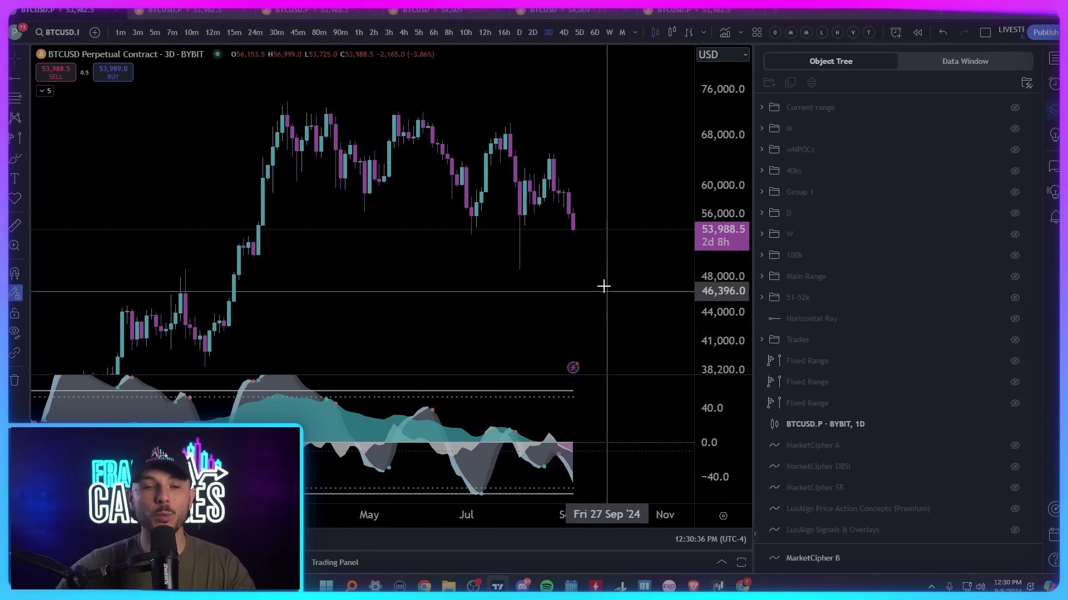
pyautogui.moveTo(414, 302); pyautogui.dragTo(447, 302)
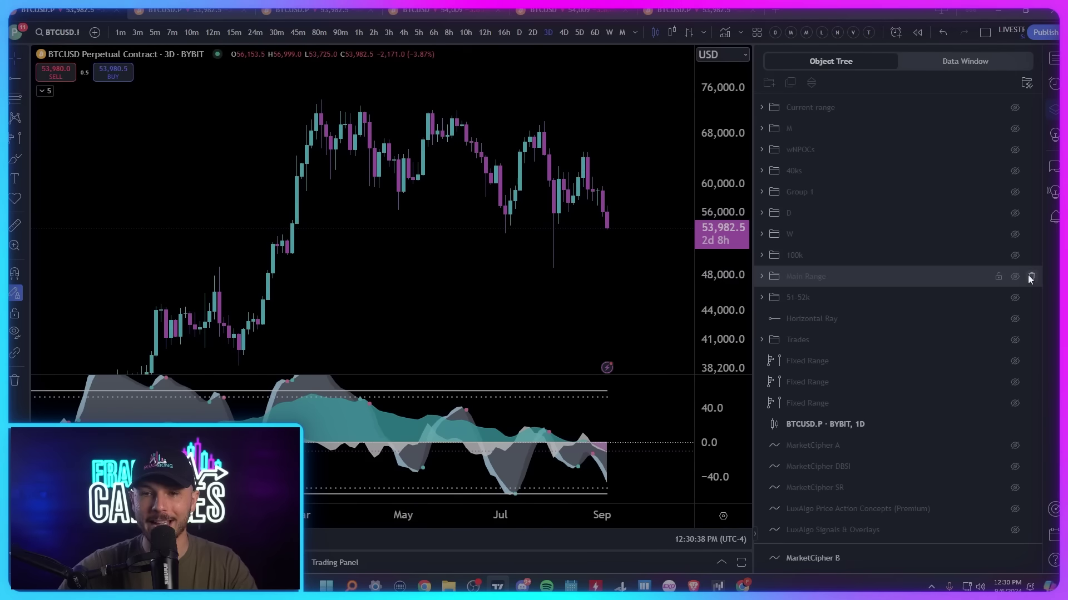
pyautogui.click(1013, 150)
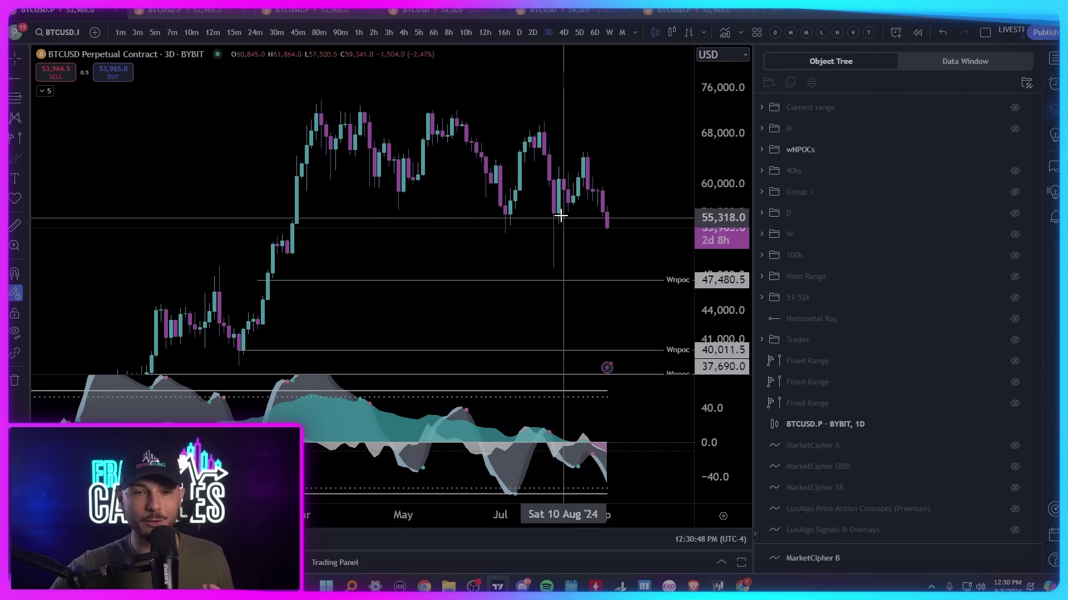
# Sketch a loop below August, delete all brush strokes, and hide the wNPOCs lines.
pyautogui.moveTo(556, 207)
pyautogui.mouseDown()
pyautogui.moveTo(551, 262)
pyautogui.moveTo(557, 211)
pyautogui.moveTo(612, 236)
pyautogui.moveTo(631, 287)
pyautogui.moveTo(614, 283)
pyautogui.mouseUp()
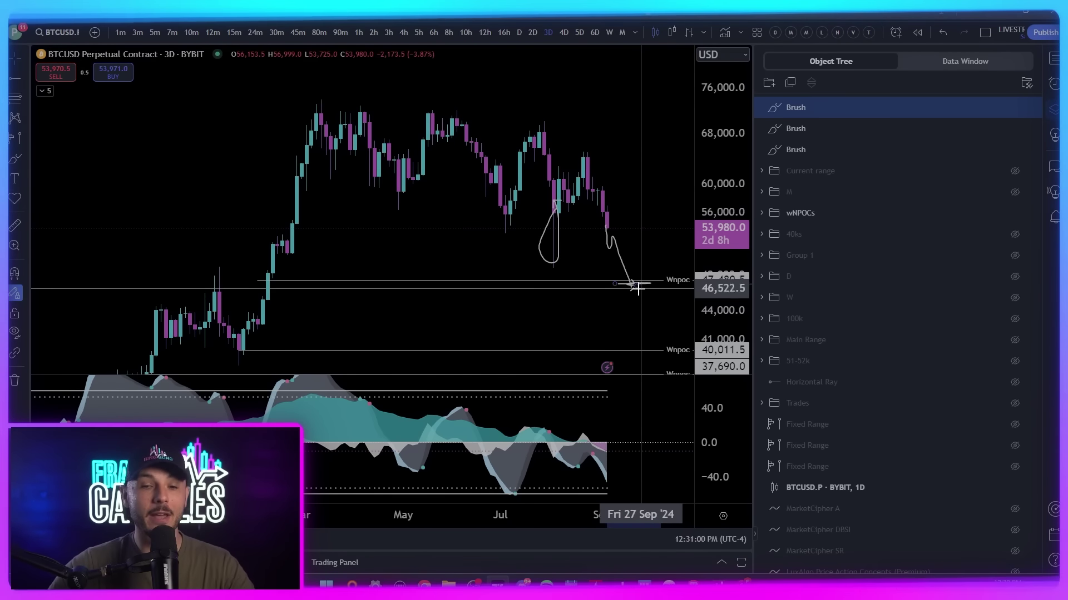
pyautogui.press('Delete')
pyautogui.click(558, 265)
pyautogui.press('Delete')
pyautogui.click(627, 279)
pyautogui.press('Delete')
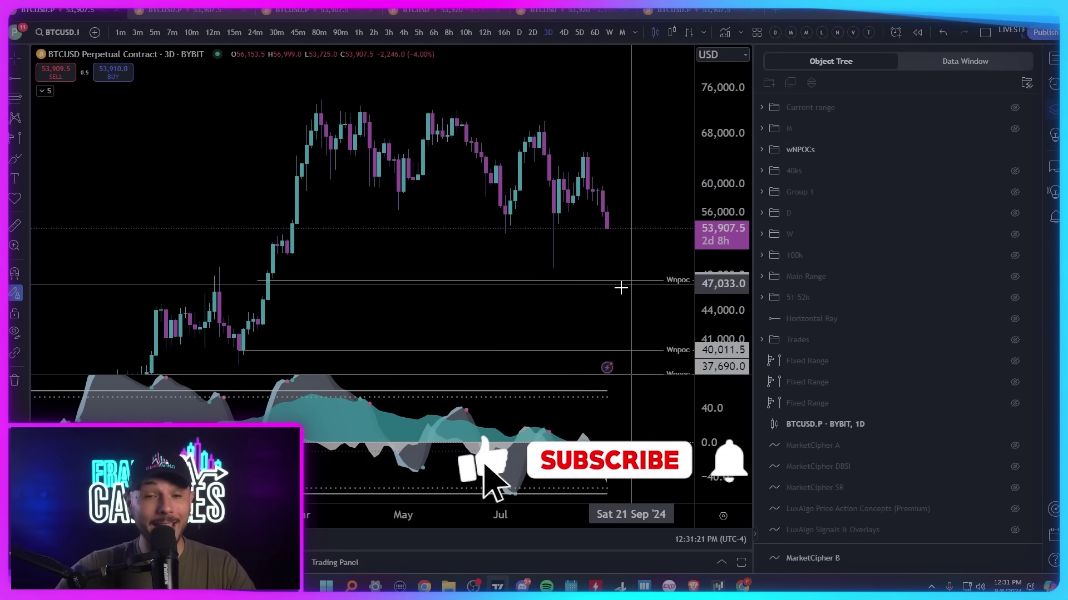
pyautogui.click(623, 281)
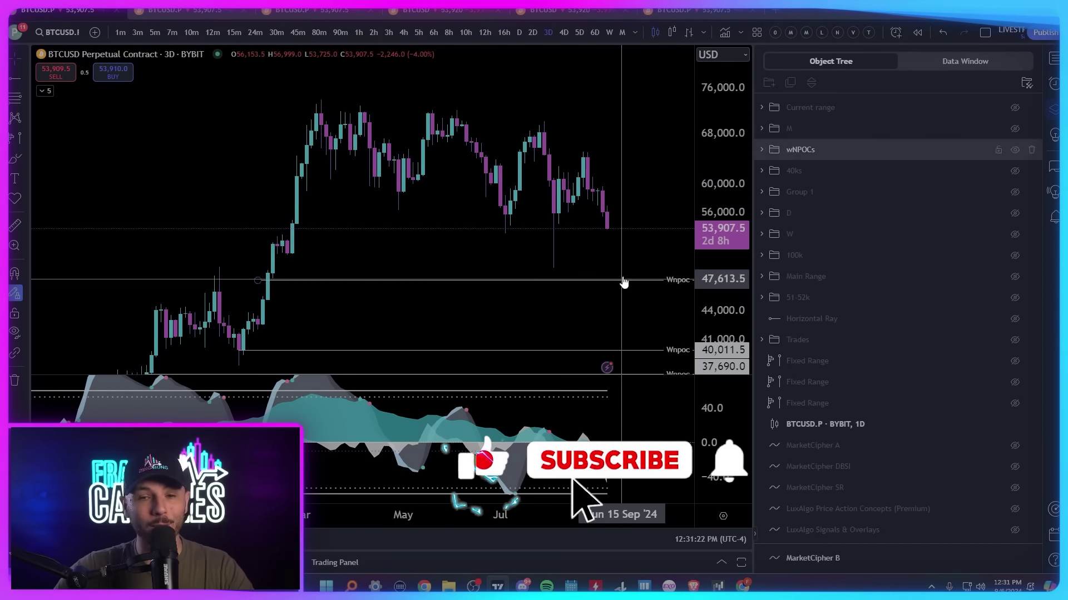
pyautogui.click(1014, 150)
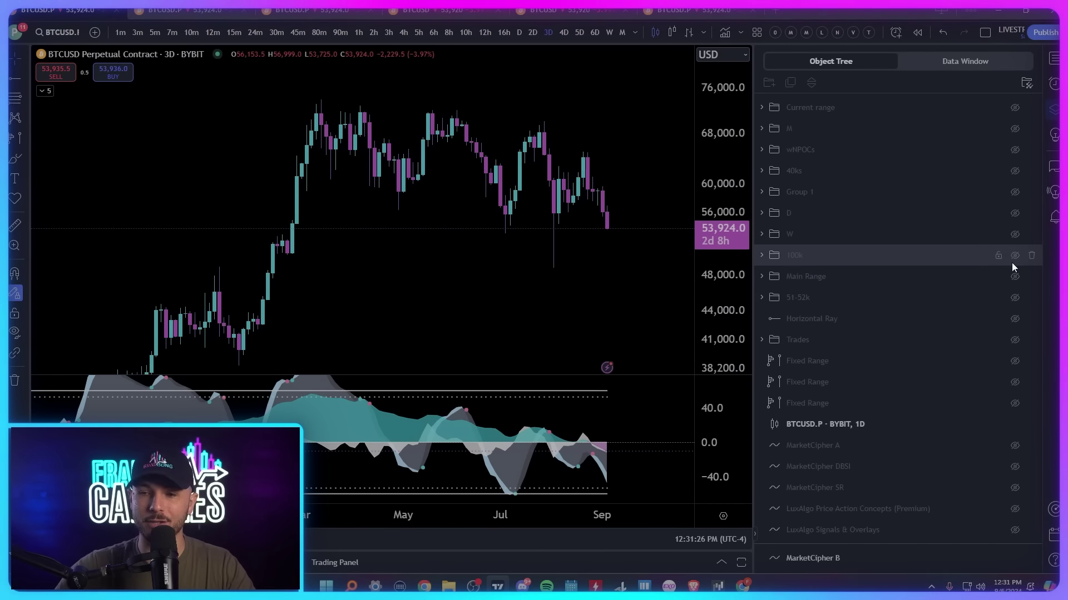
# Show the 40ks range boxes, frame the 44k box, and undo a stray brush stroke.
pyautogui.click(1014, 171)
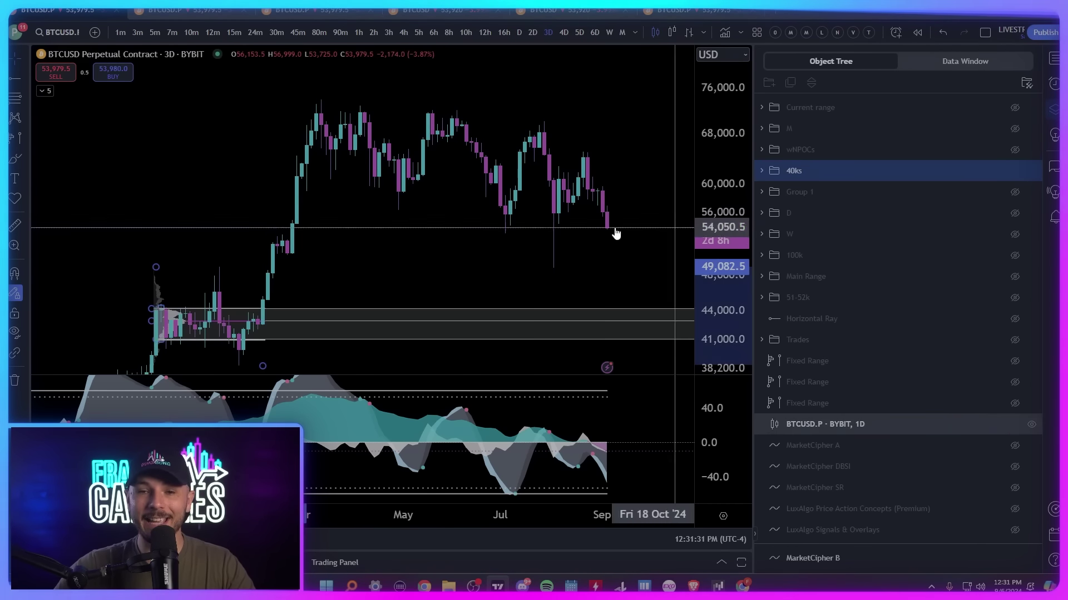
pyautogui.moveTo(407, 262); pyautogui.dragTo(380, 247)
pyautogui.click(15, 159)
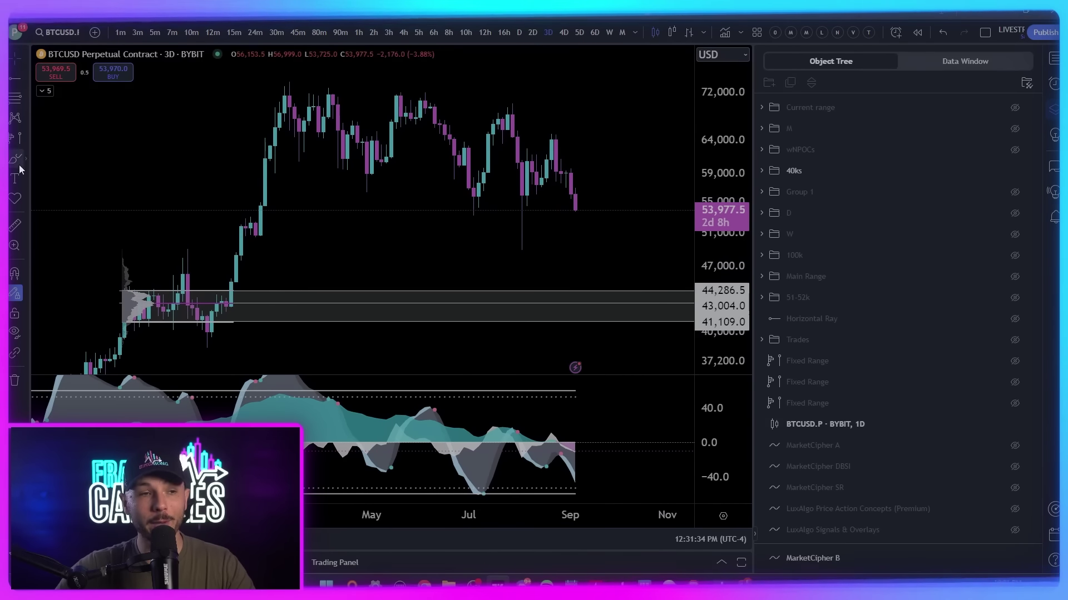
pyautogui.moveTo(222, 293); pyautogui.dragTo(114, 308)
pyautogui.hotkey('ctrl', 'z')
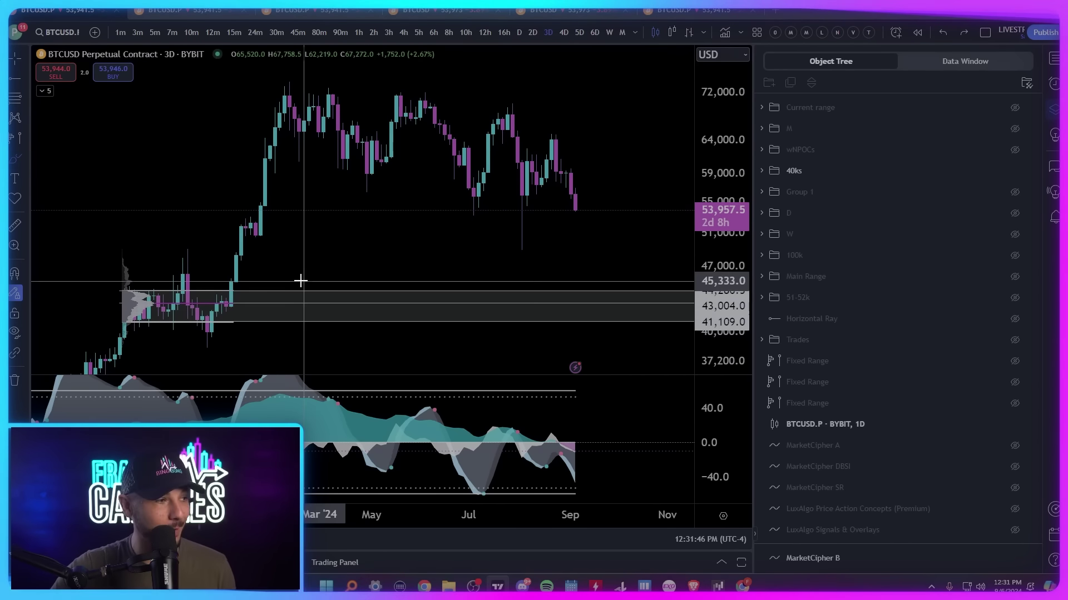
# Sketch a projected path to about 50k and range lines, then remove those sketches.
pyautogui.moveTo(577, 209)
pyautogui.mouseDown()
pyautogui.moveTo(584, 241)
pyautogui.moveTo(605, 240)
pyautogui.moveTo(615, 265)
pyautogui.moveTo(632, 266)
pyautogui.moveTo(639, 291)
pyautogui.mouseUp()
pyautogui.click(1015, 171)
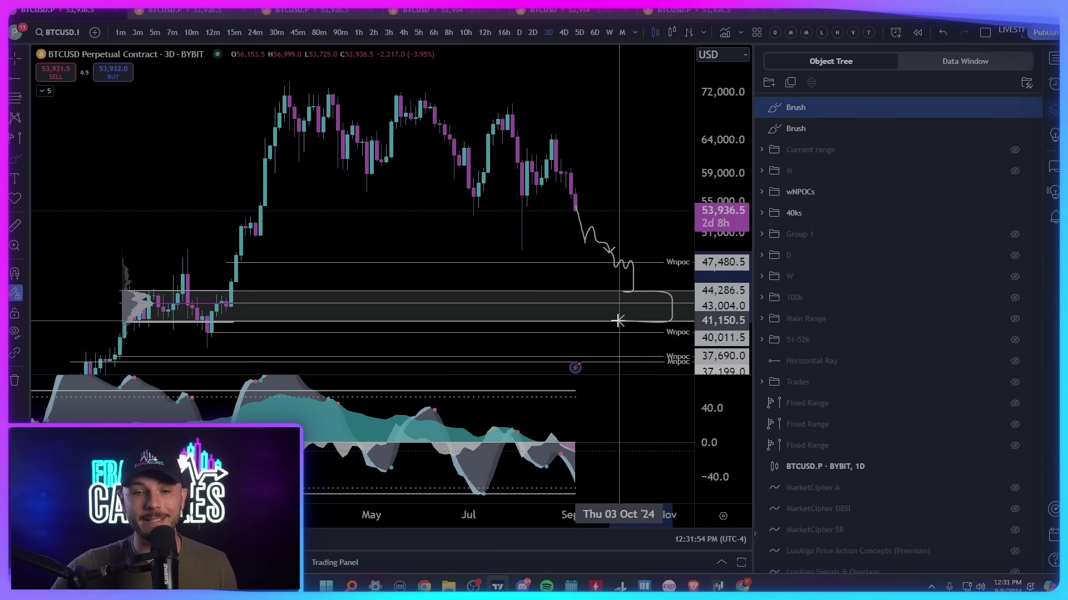
pyautogui.moveTo(270, 177)
pyautogui.mouseDown()
pyautogui.moveTo(298, 141)
pyautogui.moveTo(370, 177)
pyautogui.moveTo(512, 191)
pyautogui.moveTo(576, 210)
pyautogui.mouseUp()
pyautogui.moveTo(276, 193); pyautogui.dragTo(583, 182)
pyautogui.moveTo(281, 108); pyautogui.dragTo(611, 105)
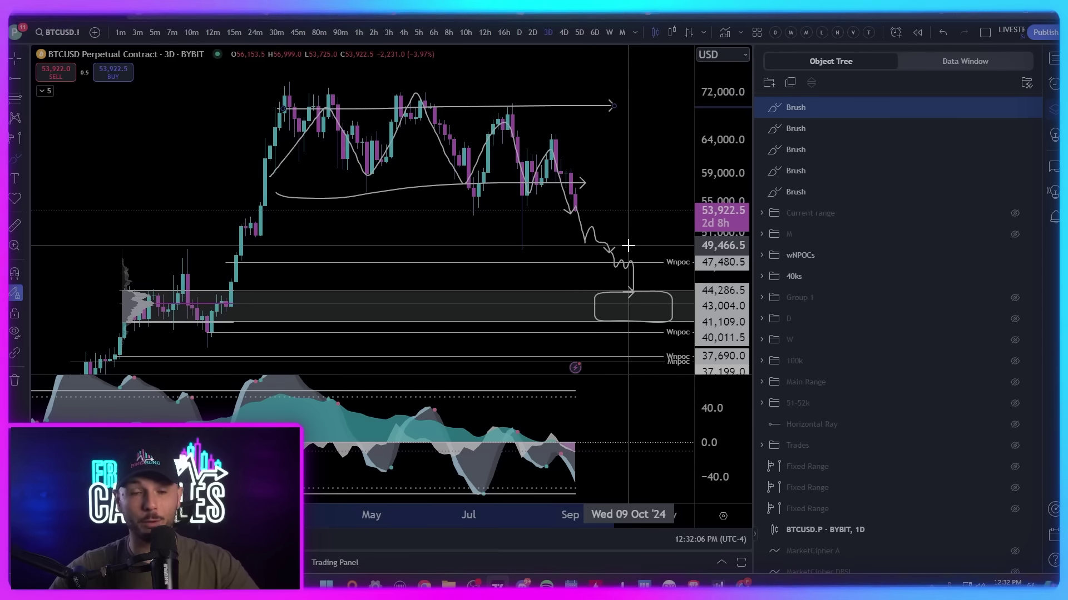
pyautogui.hotkey('ctrl', 'z')
pyautogui.hotkey('ctrl', 'z')
pyautogui.hotkey('ctrl', 'z')
pyautogui.hotkey('ctrl', 'z')
pyautogui.hotkey('ctrl', 'z')
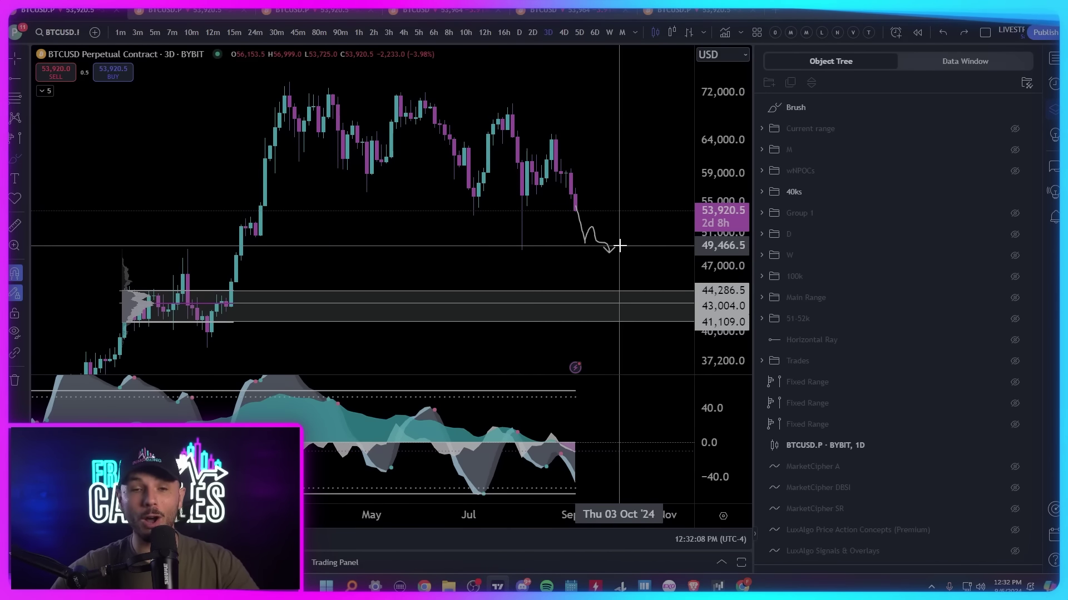
pyautogui.press('Delete')
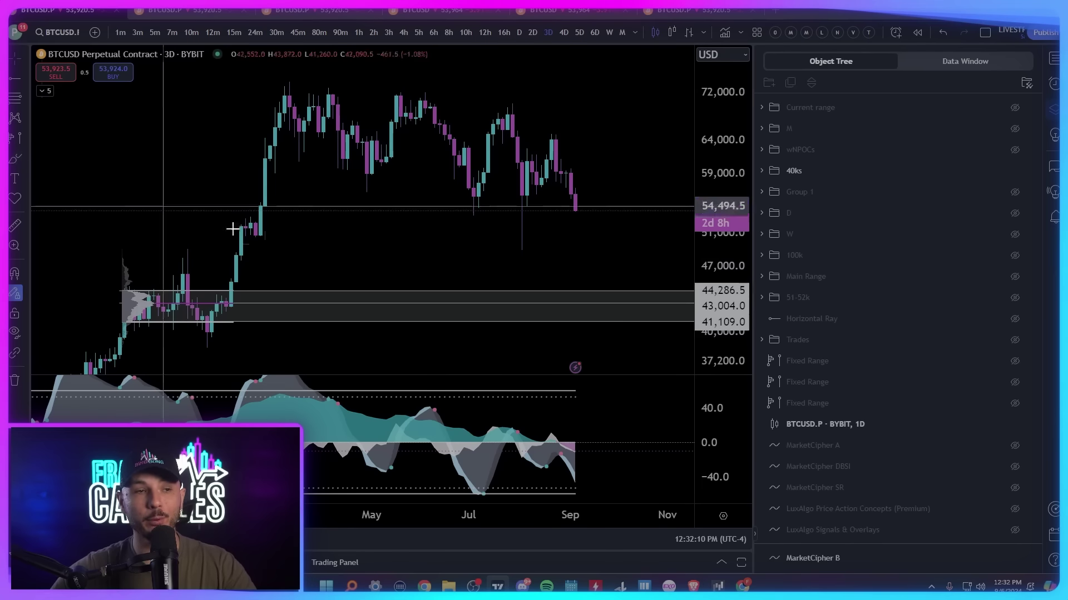
# Outline the 40k box's top edge and draw arrows pointing at its retests.
pyautogui.moveTo(139, 290); pyautogui.dragTo(259, 292)
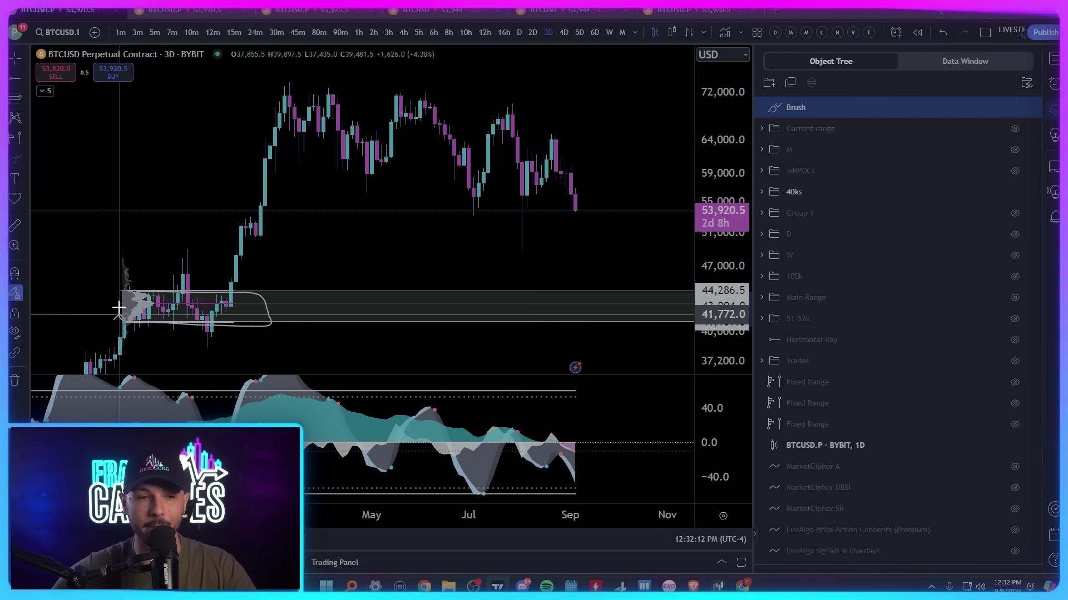
pyautogui.moveTo(144, 231)
pyautogui.mouseDown()
pyautogui.moveTo(154, 274)
pyautogui.moveTo(184, 267)
pyautogui.mouseUp()
pyautogui.moveTo(211, 211); pyautogui.dragTo(225, 274)
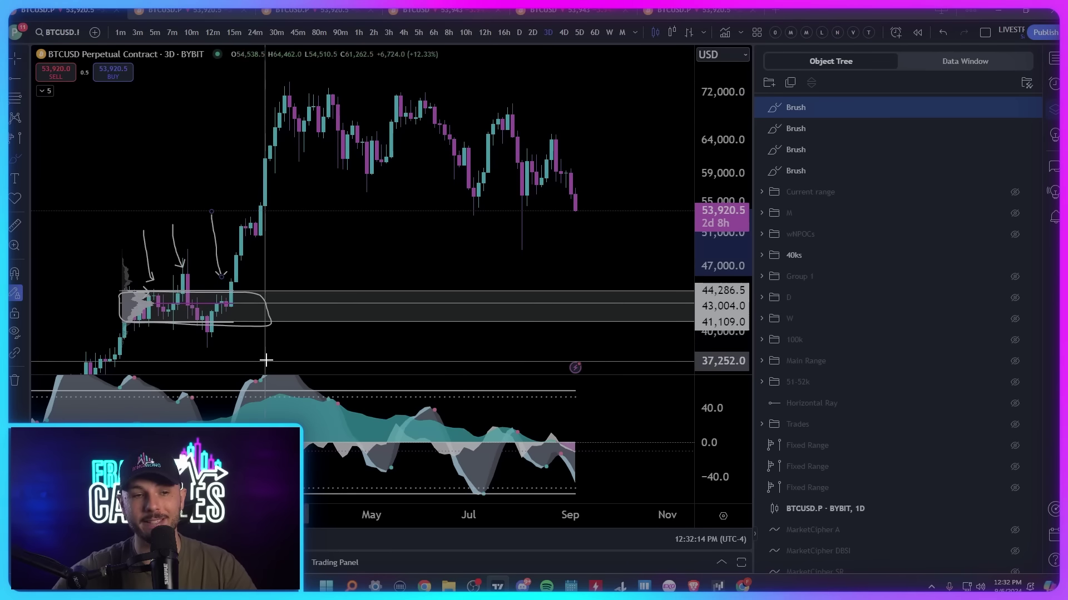
pyautogui.moveTo(263, 357); pyautogui.dragTo(233, 325)
pyautogui.moveTo(202, 348)
pyautogui.mouseDown()
pyautogui.moveTo(186, 318)
pyautogui.moveTo(198, 295)
pyautogui.mouseUp()
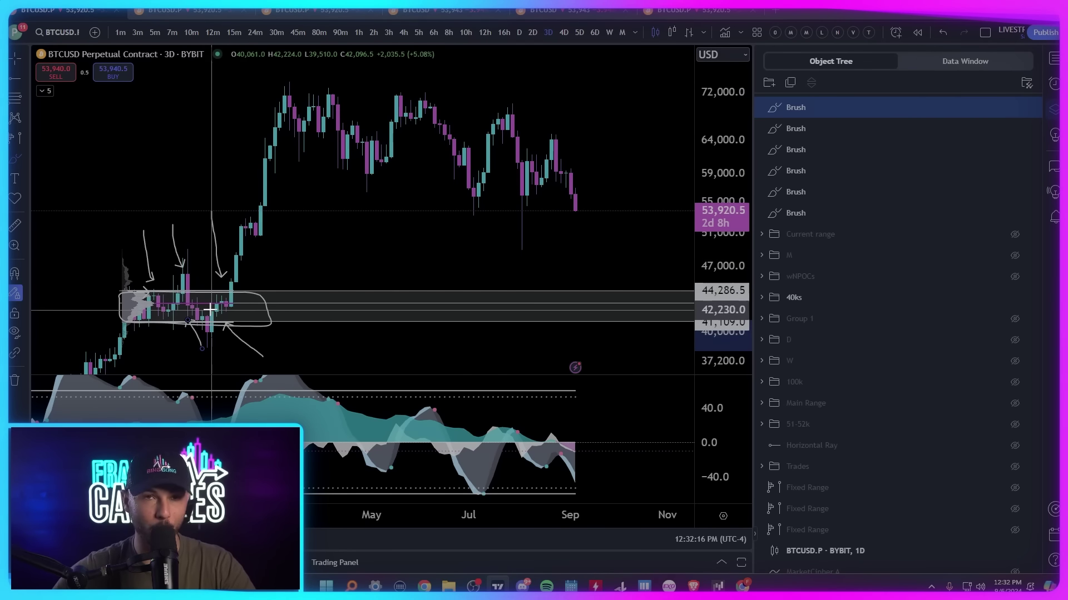
# Sketch lines near 56k and 70,000 plus a zigzag down, then undo them.
pyautogui.scroll(-4, 576, 242)
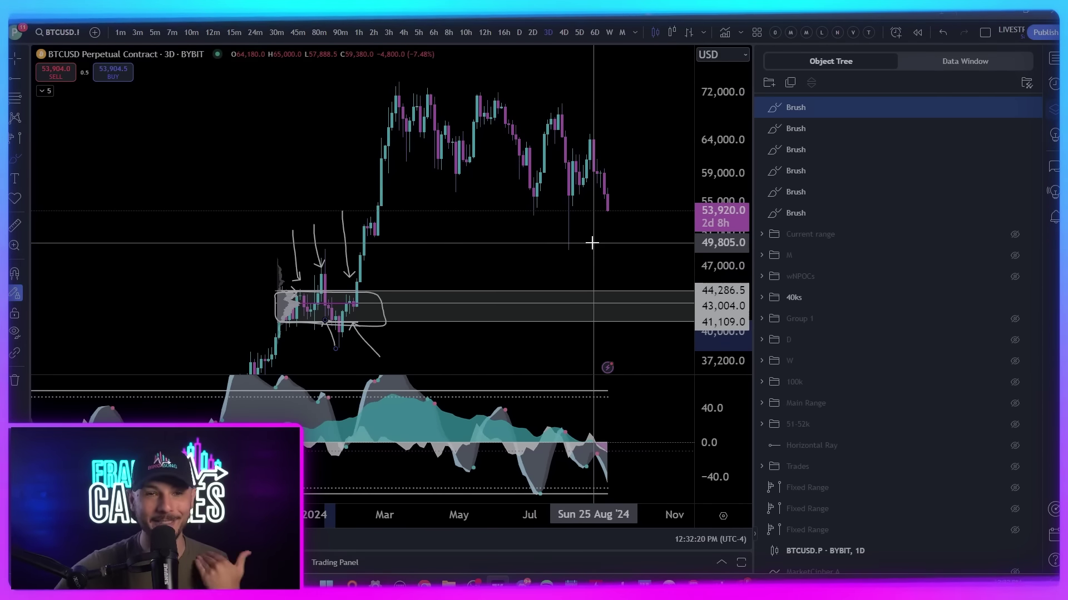
pyautogui.scroll(-3, 481, 305)
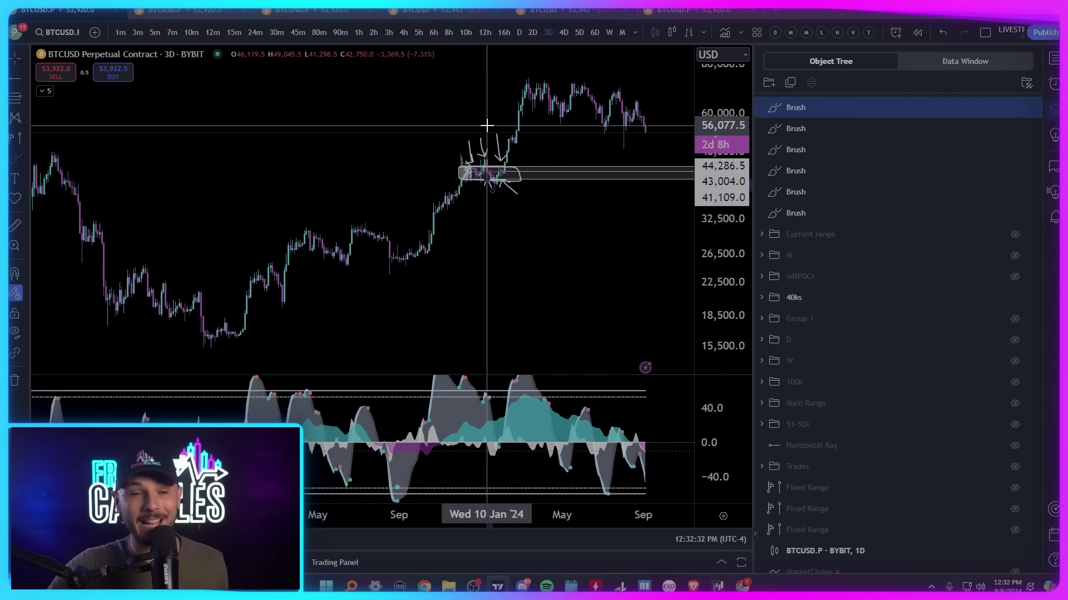
pyautogui.scroll(2, 388, 240)
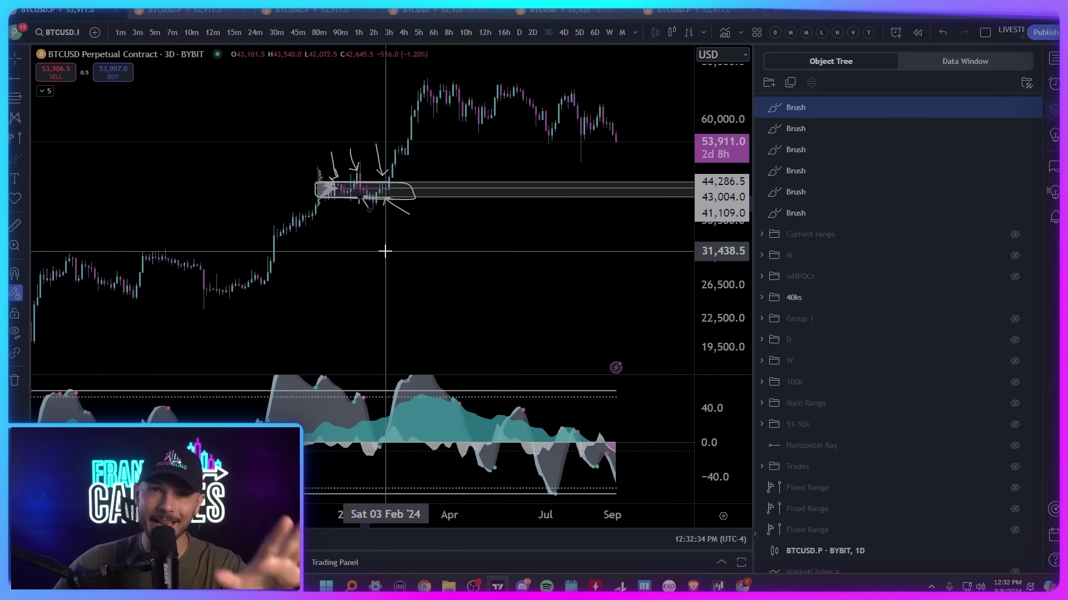
pyautogui.scroll(3, 388, 314)
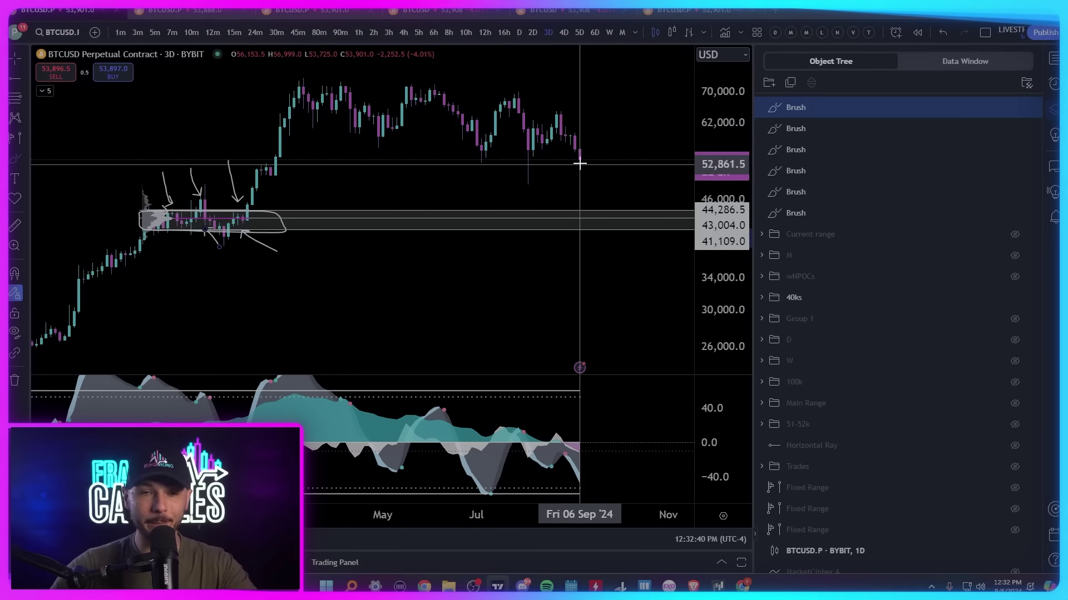
pyautogui.moveTo(286, 151); pyautogui.dragTo(610, 151)
pyautogui.moveTo(281, 94); pyautogui.dragTo(548, 96)
pyautogui.moveTo(571, 136)
pyautogui.mouseDown()
pyautogui.moveTo(613, 190)
pyautogui.moveTo(562, 216)
pyautogui.moveTo(648, 234)
pyautogui.moveTo(553, 217)
pyautogui.moveTo(542, 234)
pyautogui.mouseUp()
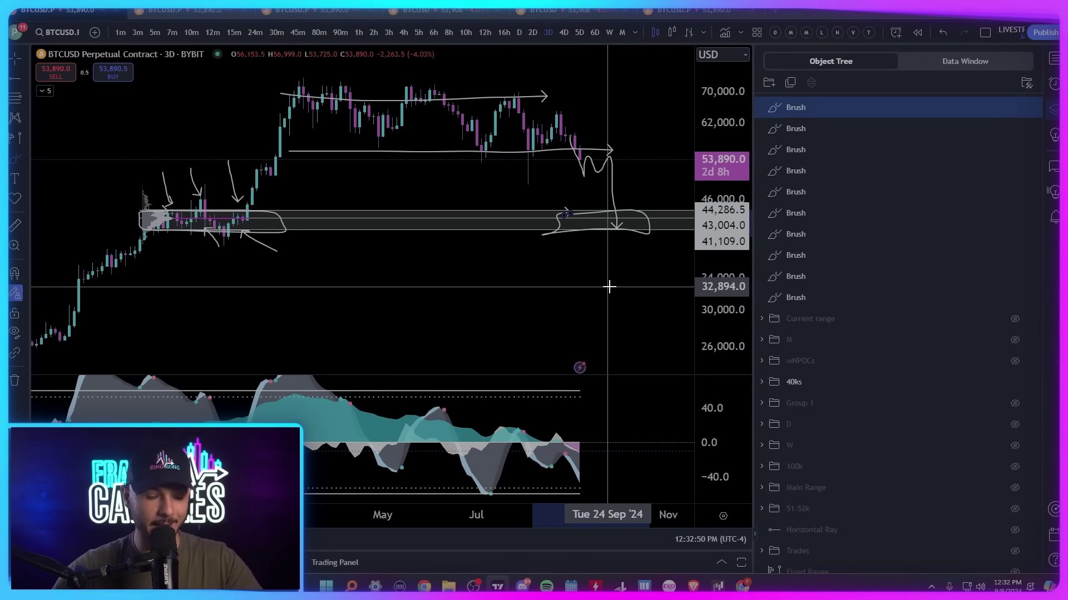
pyautogui.hotkey('ctrl', 'z')
pyautogui.hotkey('ctrl', 'z')
pyautogui.hotkey('ctrl', 'z')
pyautogui.hotkey('ctrl', 'z')
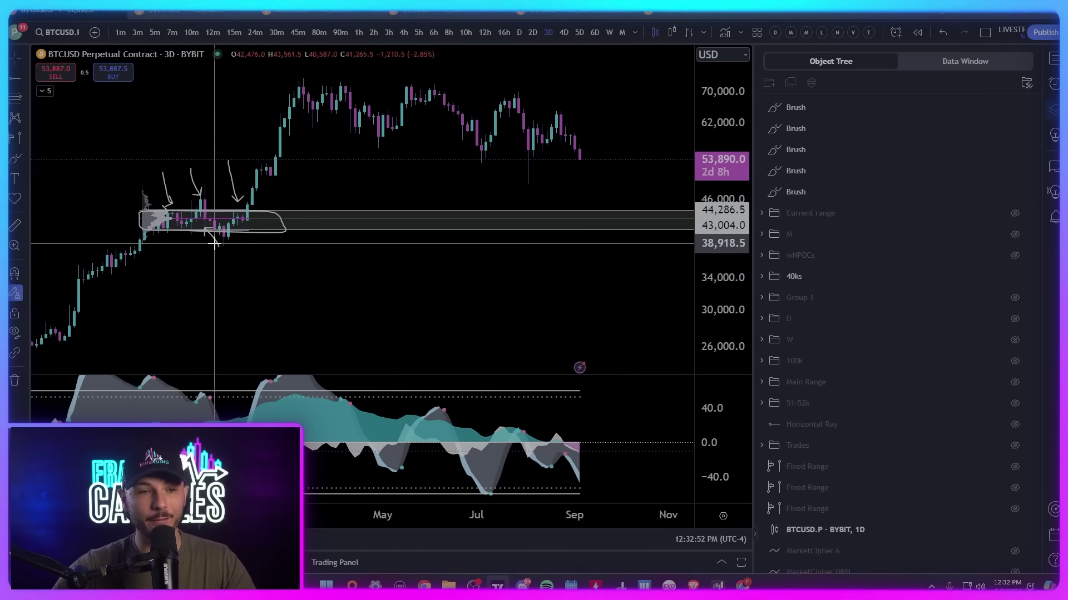
# Delete the arrow sketches from the Object Tree.
pyautogui.click(1032, 128)
pyautogui.click(1032, 128)
pyautogui.click(1031, 107)
pyautogui.click(1032, 107)
pyautogui.click(1032, 108)
pyautogui.click(1031, 107)
pyautogui.click(1015, 128)
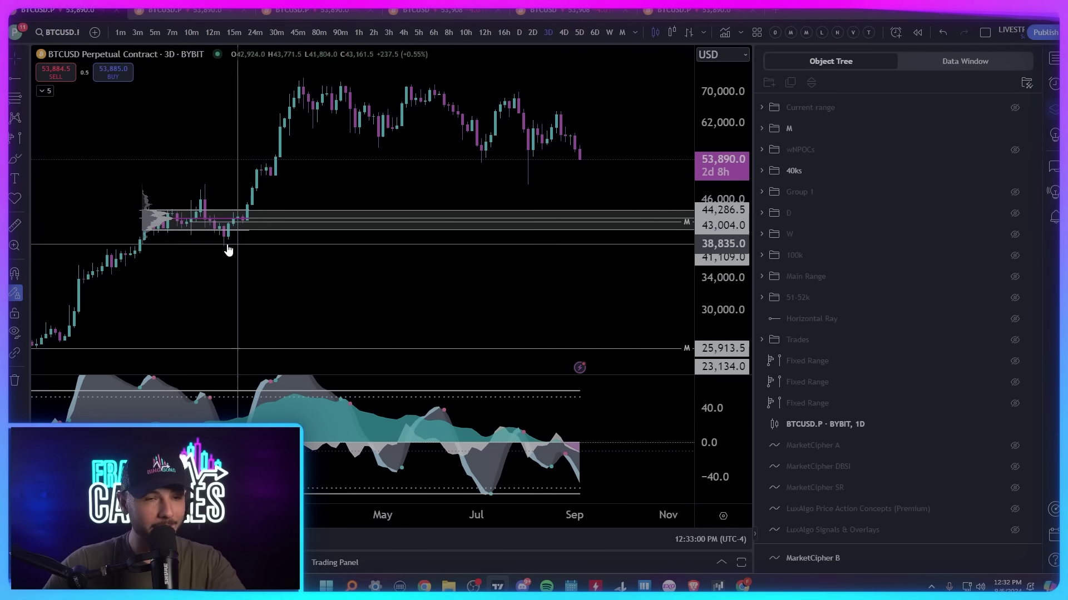
pyautogui.scroll(-4, 253, 220)
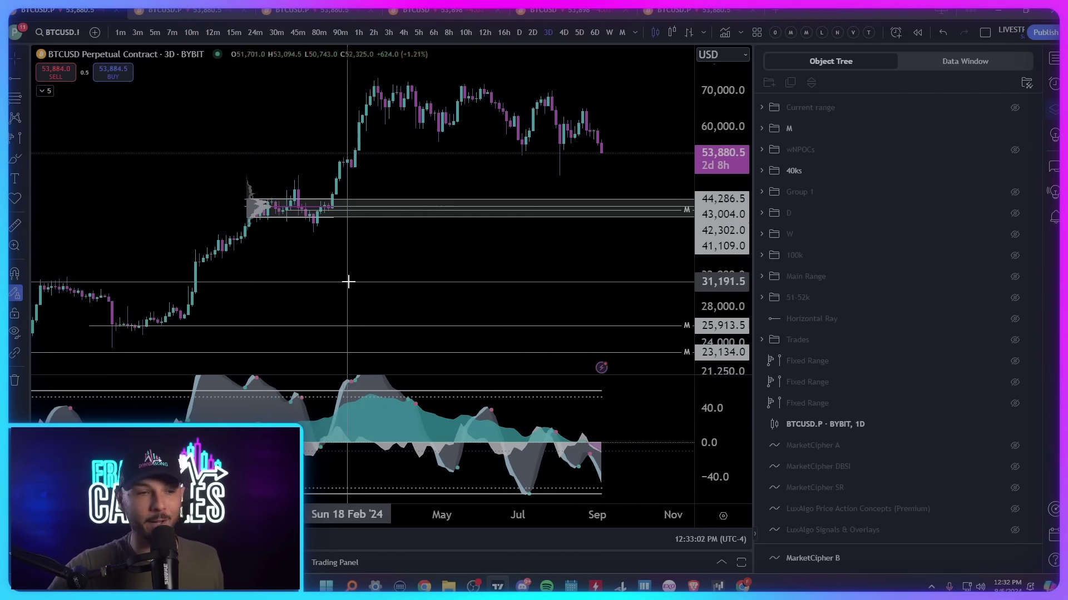
# Draw a Fib retracement from the swing low to the 73,951.5 high.
pyautogui.click(223, 317)
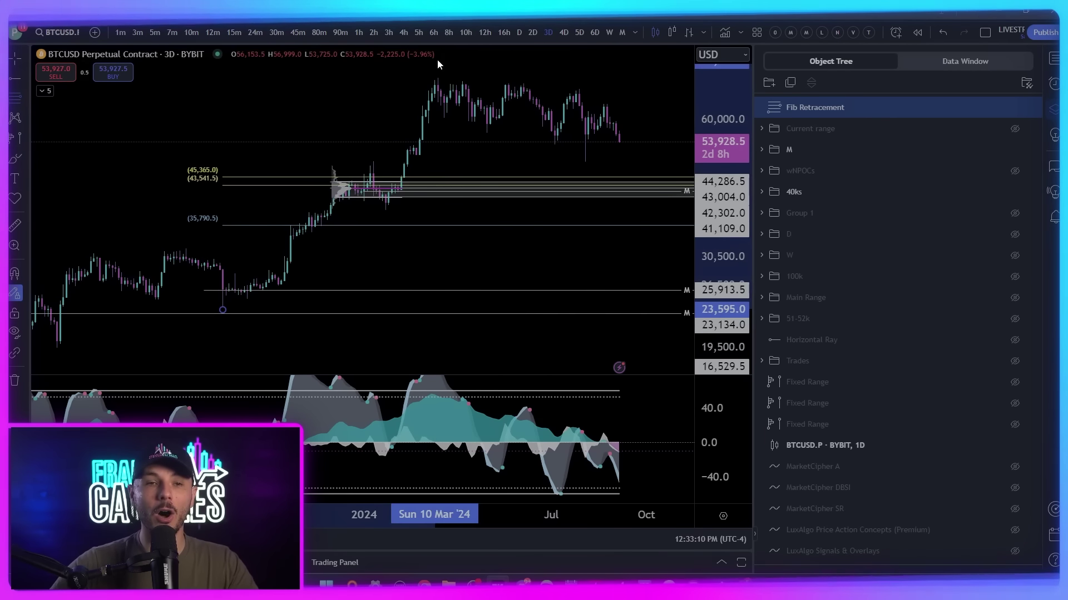
pyautogui.click(438, 77)
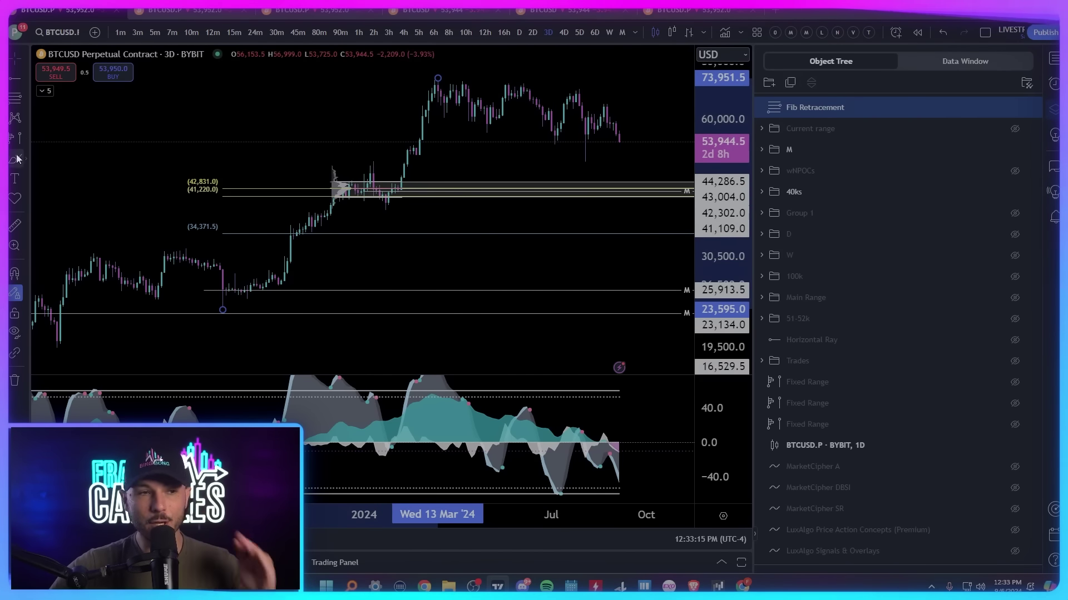
pyautogui.click(345, 207)
# Circle the 41–43k area and sketch a V path to ~43k, then delete those sketches.
pyautogui.moveTo(329, 203); pyautogui.dragTo(350, 207)
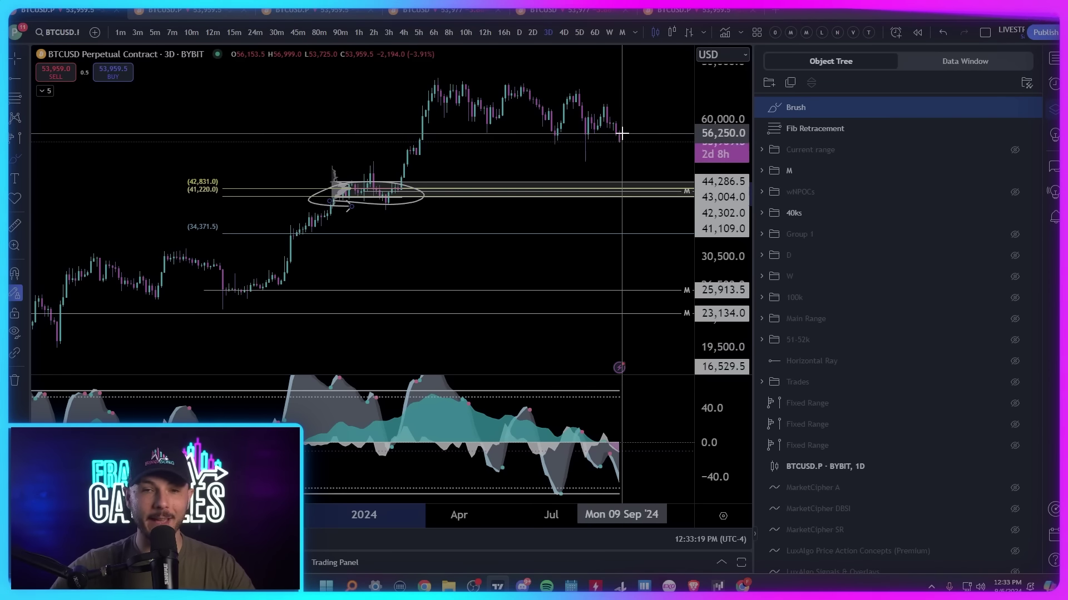
pyautogui.moveTo(620, 136)
pyautogui.mouseDown()
pyautogui.moveTo(652, 140)
pyautogui.moveTo(661, 192)
pyautogui.moveTo(677, 117)
pyautogui.mouseUp()
pyautogui.moveTo(668, 175); pyautogui.dragTo(665, 198)
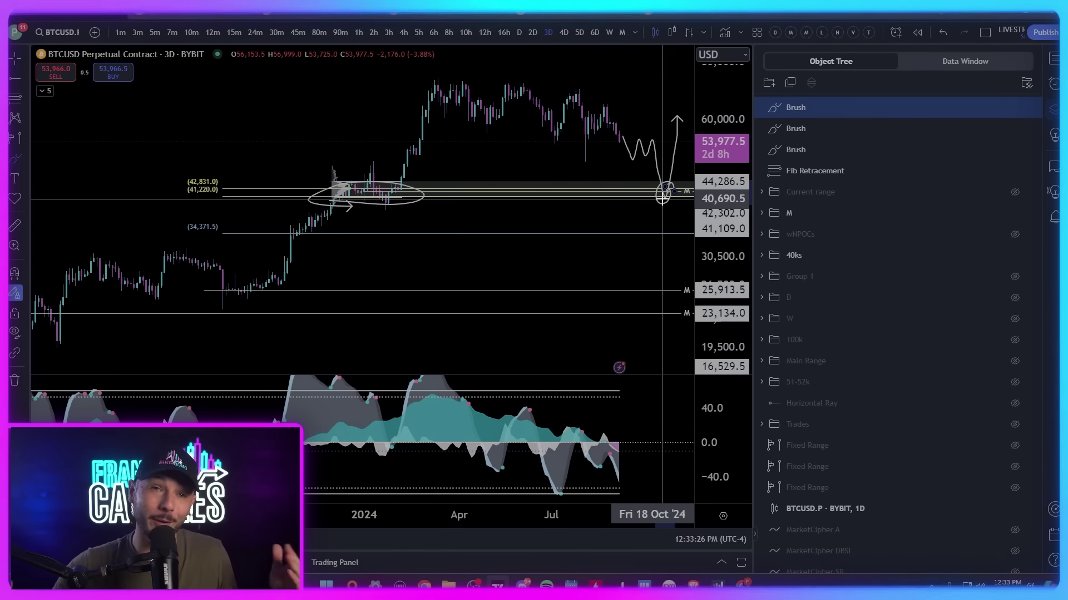
pyautogui.press('Delete')
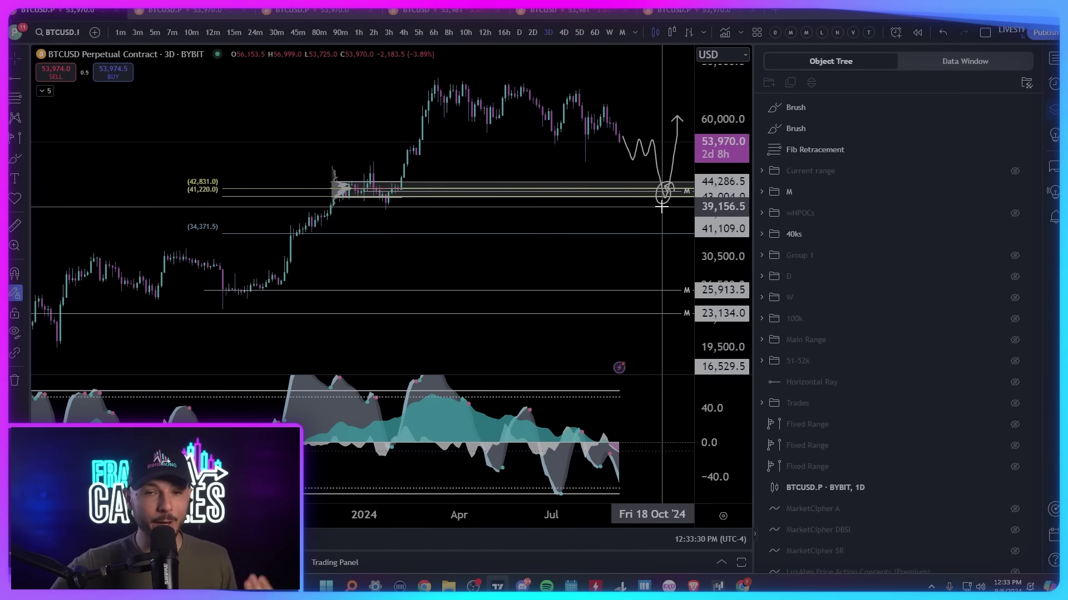
pyautogui.press('Delete')
pyautogui.click(660, 167)
pyautogui.press('Delete')
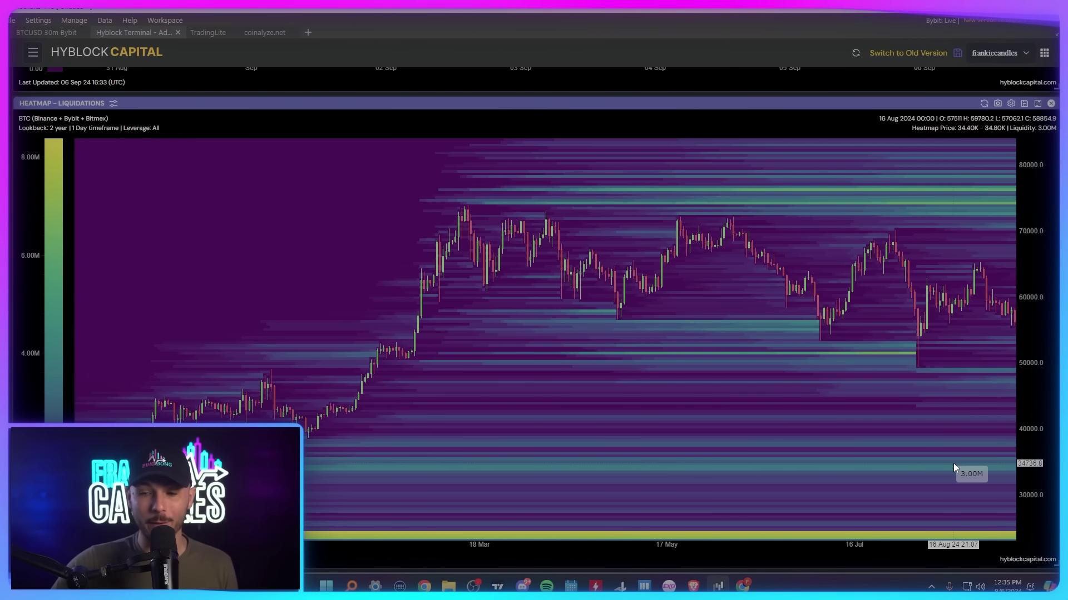
# Go back to the TradingView chart window from the Hyblock heatmap.
pyautogui.click(497, 586)
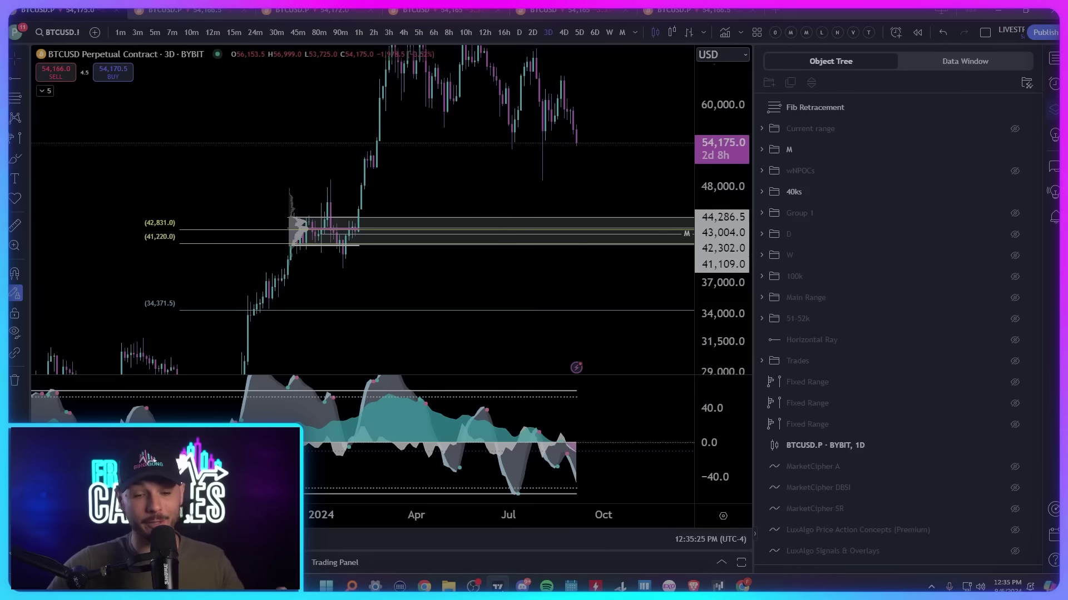
# Circle the 34,371.5 Fib level and delete it, then show the wNPOC lines again.
pyautogui.click(15, 158)
pyautogui.moveTo(139, 313)
pyautogui.mouseDown()
pyautogui.moveTo(181, 306)
pyautogui.moveTo(159, 312)
pyautogui.mouseUp()
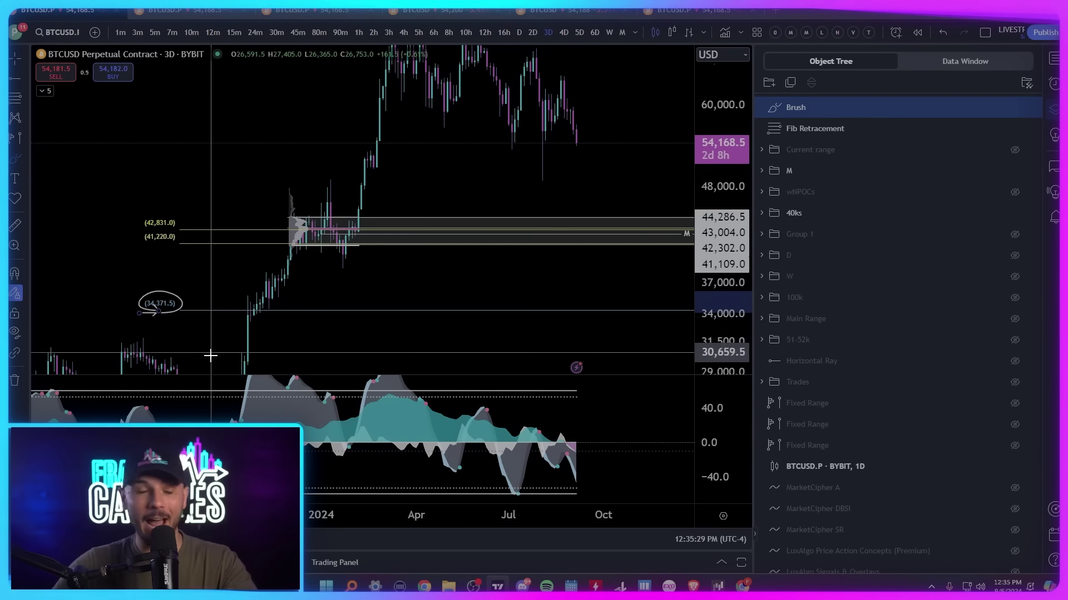
pyautogui.press('Delete')
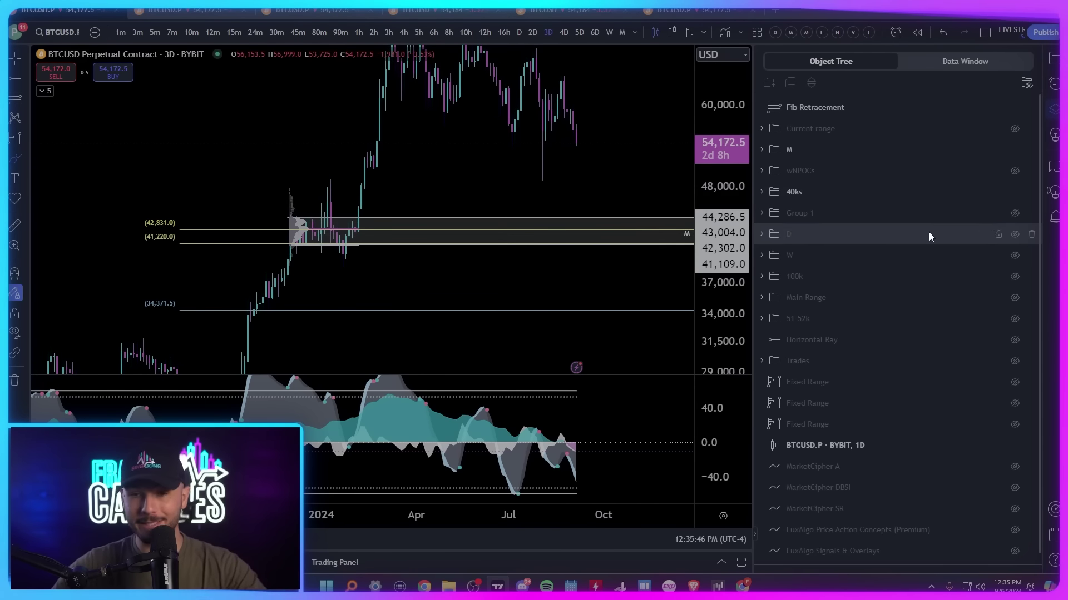
pyautogui.click(1015, 171)
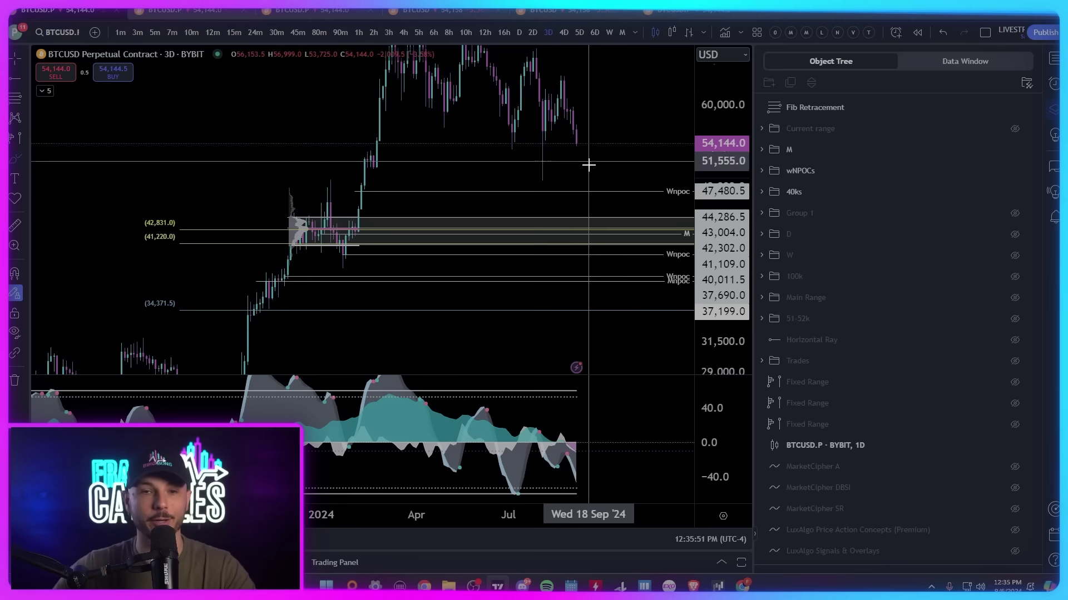
# Sketch strokes around the 42–44k zone, then undo and delete them.
pyautogui.moveTo(573, 191)
pyautogui.mouseDown()
pyautogui.moveTo(608, 184)
pyautogui.moveTo(631, 224)
pyautogui.mouseUp()
pyautogui.moveTo(569, 253); pyautogui.dragTo(560, 227)
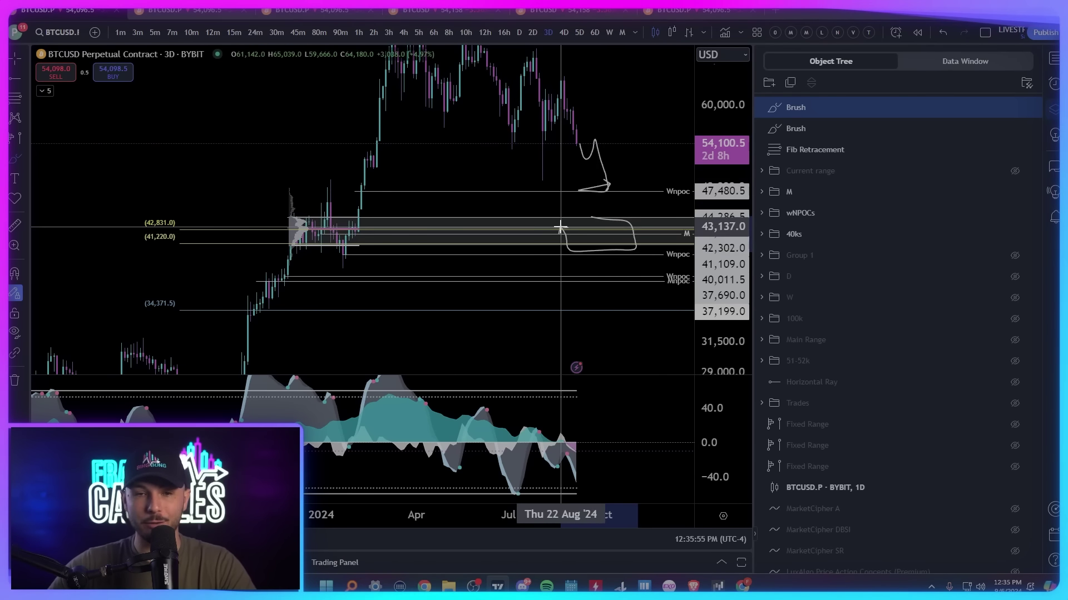
pyautogui.hotkey('ctrl', 'z')
pyautogui.hotkey('ctrl', 'z')
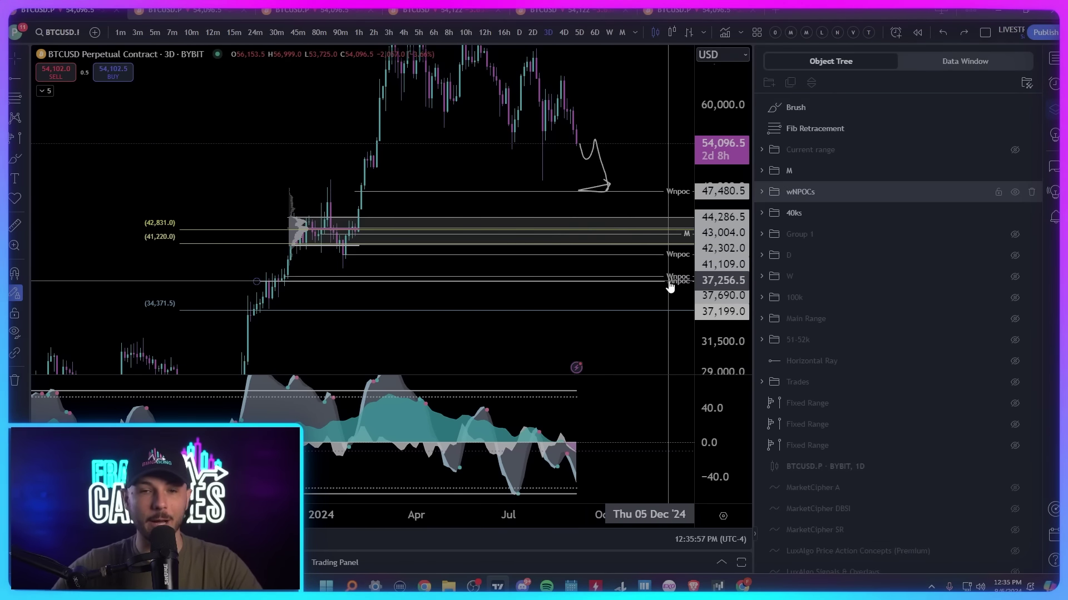
pyautogui.moveTo(575, 162)
pyautogui.mouseDown()
pyautogui.moveTo(584, 184)
pyautogui.moveTo(564, 143)
pyautogui.moveTo(582, 210)
pyautogui.moveTo(636, 248)
pyautogui.moveTo(639, 269)
pyautogui.moveTo(654, 267)
pyautogui.moveTo(692, 104)
pyautogui.mouseUp()
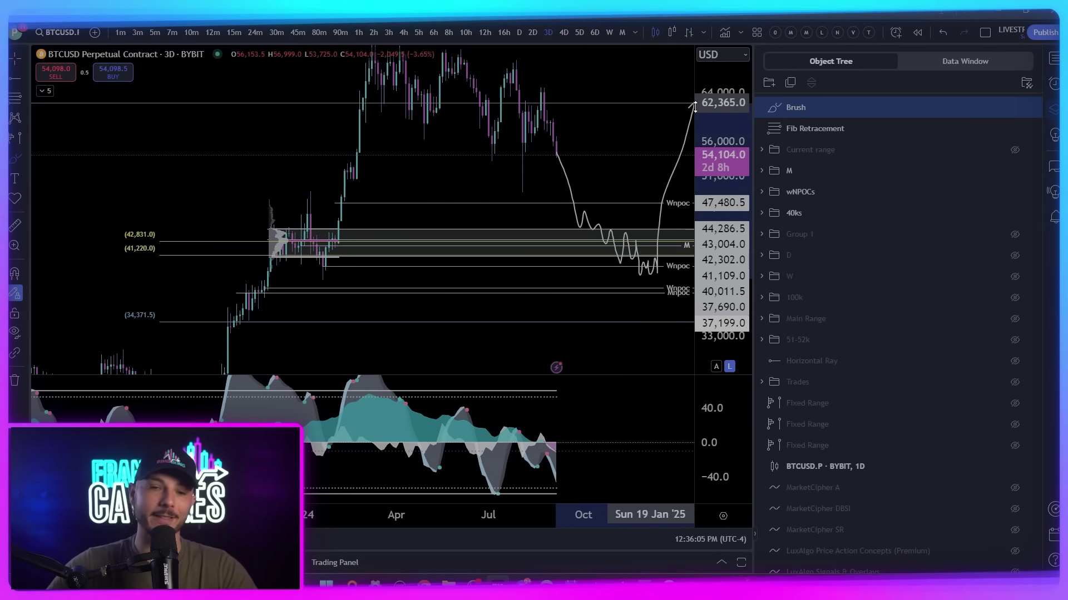
pyautogui.press('Delete')
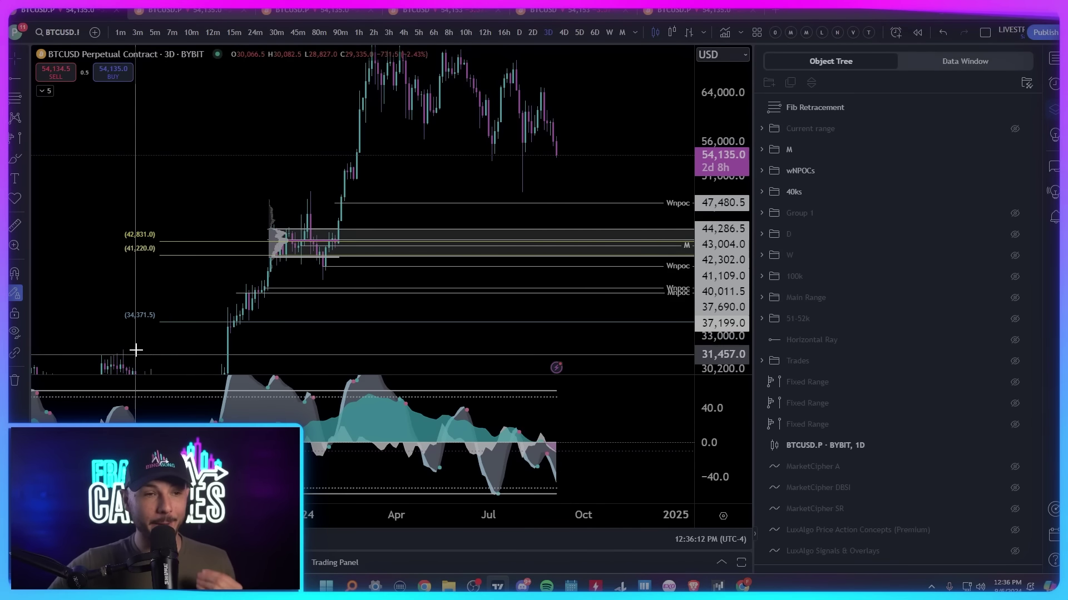
# Switch to monthly candles and hide the Fib, M, wNPOCs and 40ks groups.
pyautogui.click(621, 31)
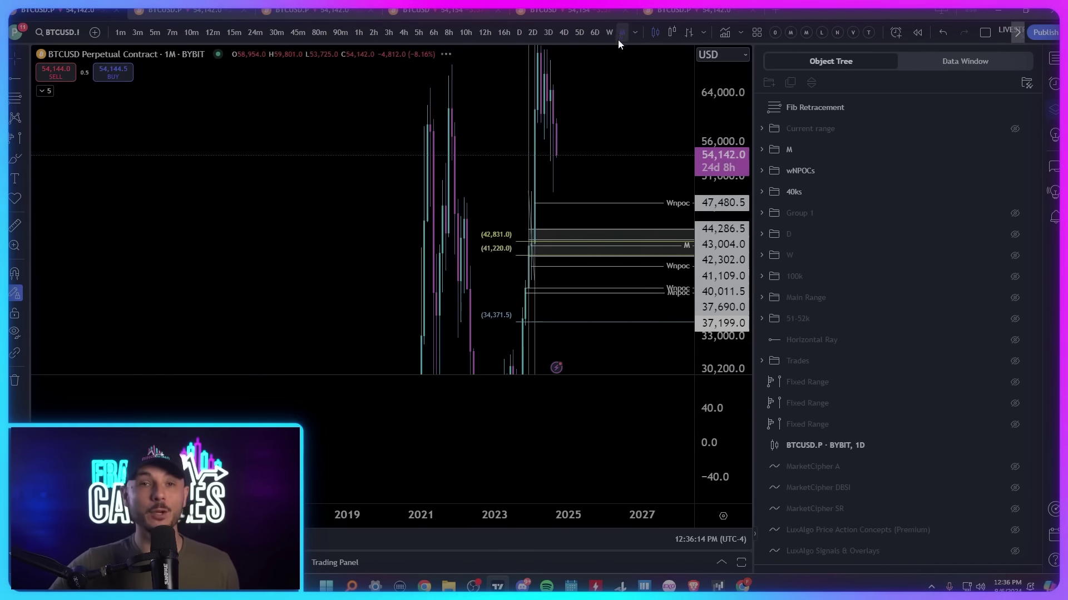
pyautogui.click(1015, 108)
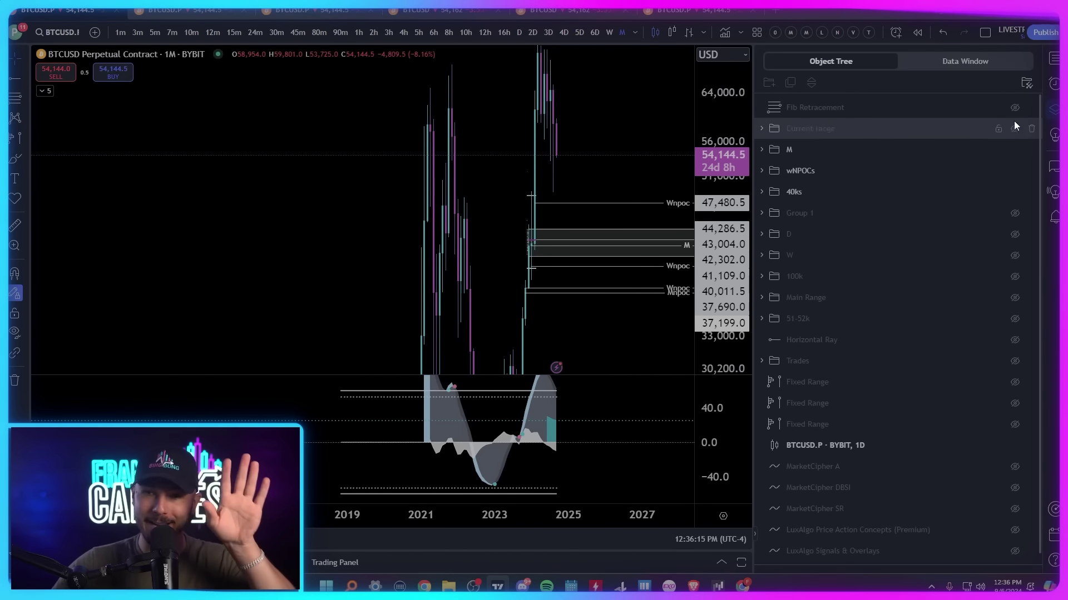
pyautogui.click(1015, 149)
pyautogui.click(1016, 171)
pyautogui.click(1014, 192)
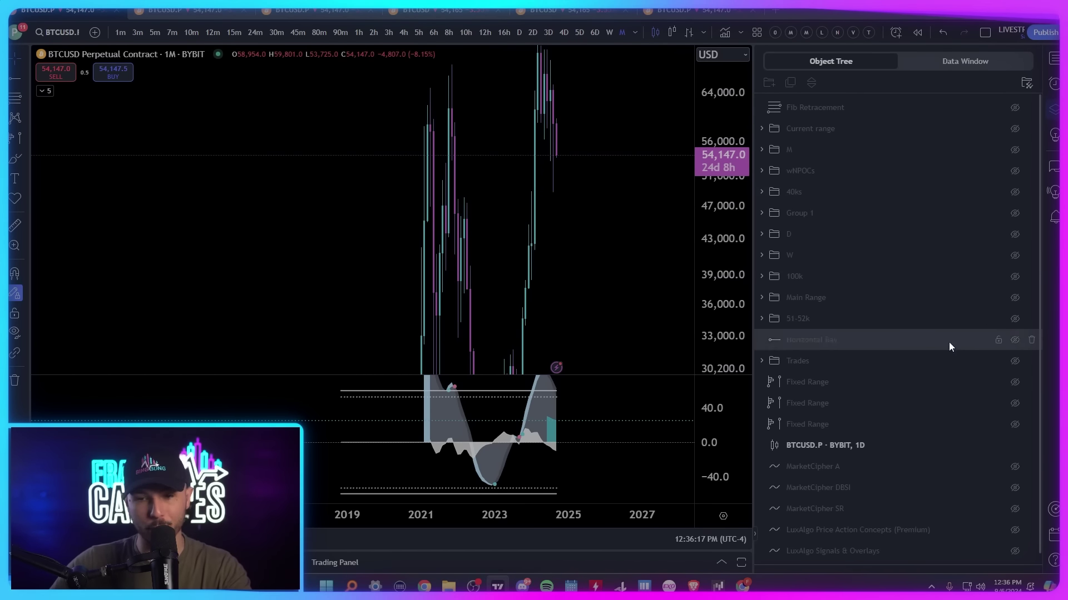
# Refit the price scale and zoom into the 2022–2025 candles.
pyautogui.doubleClick(722, 217)
pyautogui.scroll(3, 452, 108)
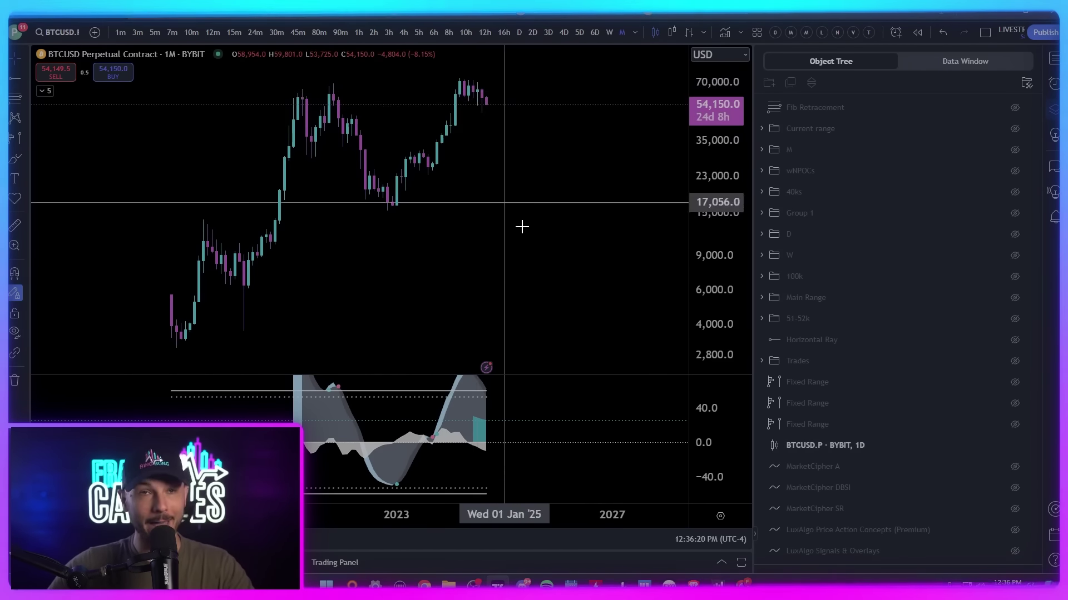
pyautogui.moveTo(520, 226); pyautogui.dragTo(600, 327)
pyautogui.scroll(2, 556, 305)
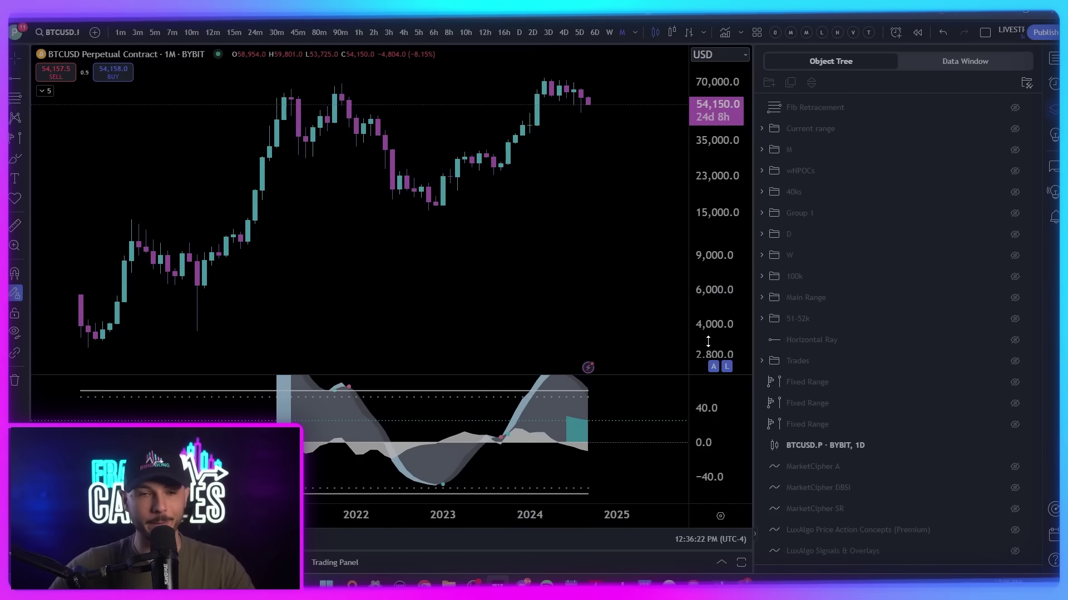
pyautogui.moveTo(717, 340); pyautogui.dragTo(720, 315)
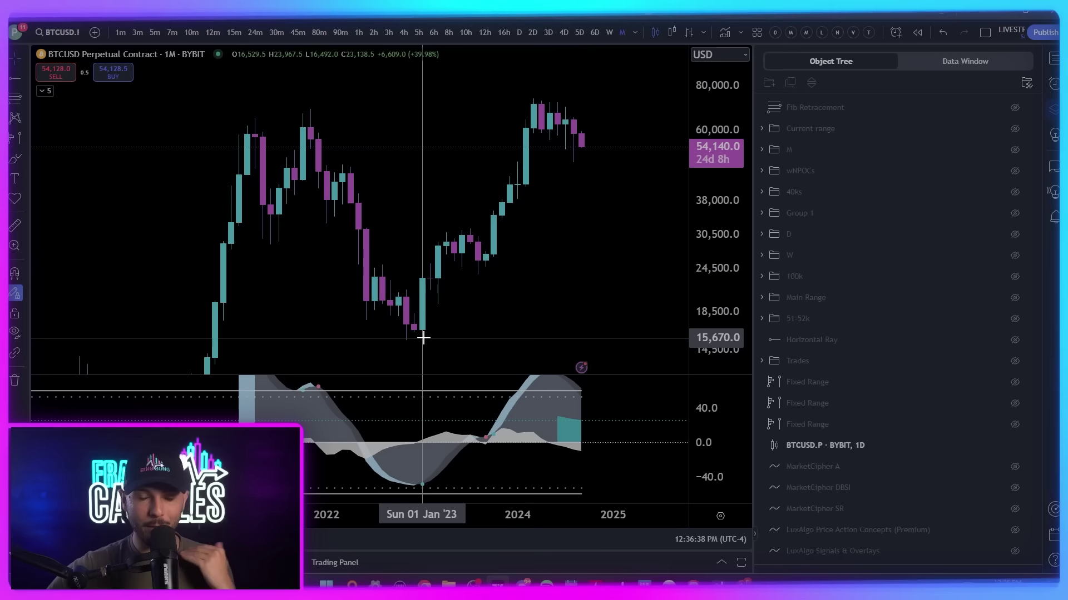
pyautogui.scroll(3, 431, 338)
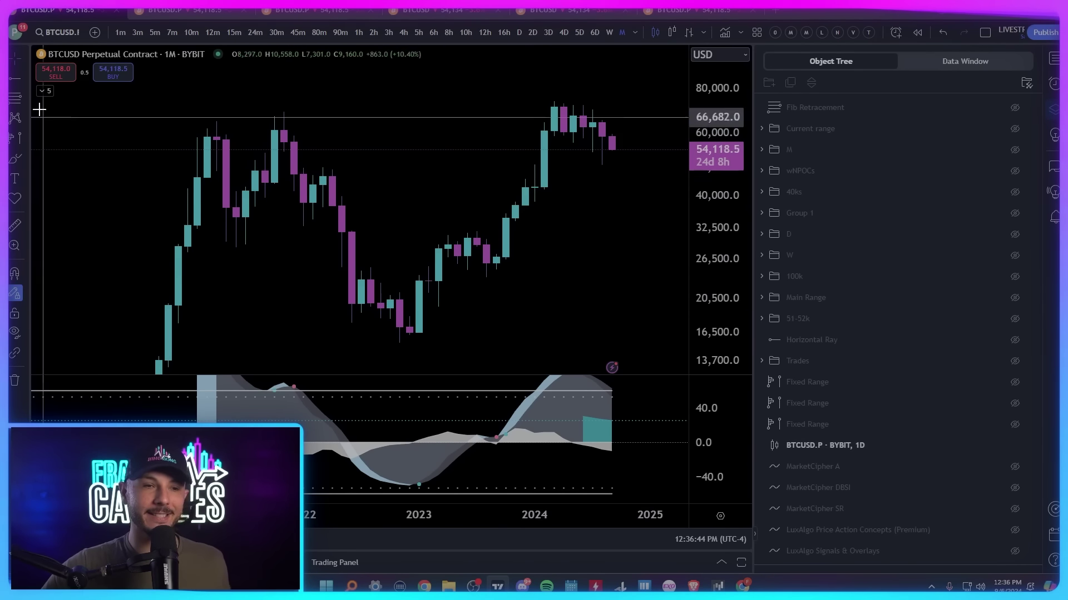
# Draw a Fib retracement from the Mar '24 high to the Sep '23 low.
pyautogui.hotkey('alt', 'f')
pyautogui.click(554, 101)
pyautogui.click(486, 278)
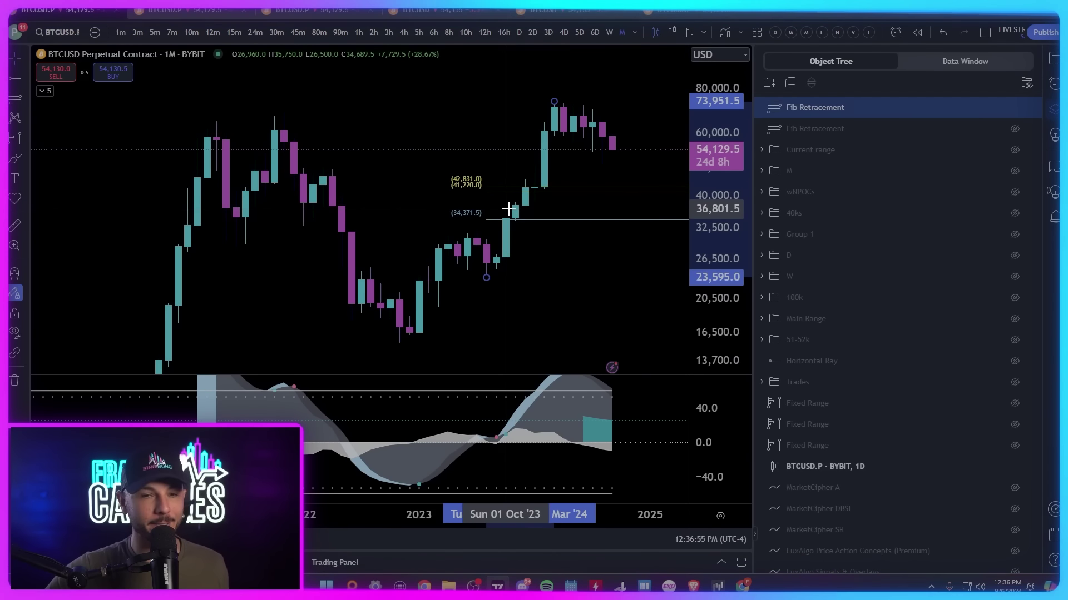
# Brush a dip-then-rise price path from the last candle.
pyautogui.click(15, 158)
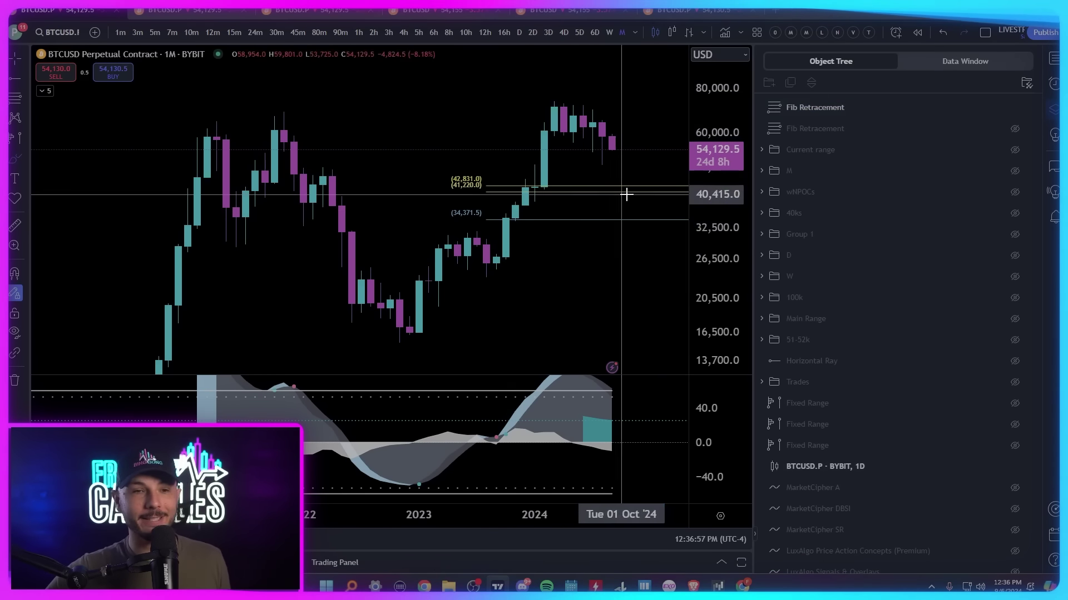
pyautogui.moveTo(611, 143)
pyautogui.mouseDown()
pyautogui.moveTo(633, 187)
pyautogui.moveTo(651, 172)
pyautogui.moveTo(662, 95)
pyautogui.moveTo(674, 99)
pyautogui.mouseUp()
pyautogui.moveTo(600, 266); pyautogui.dragTo(505, 255)
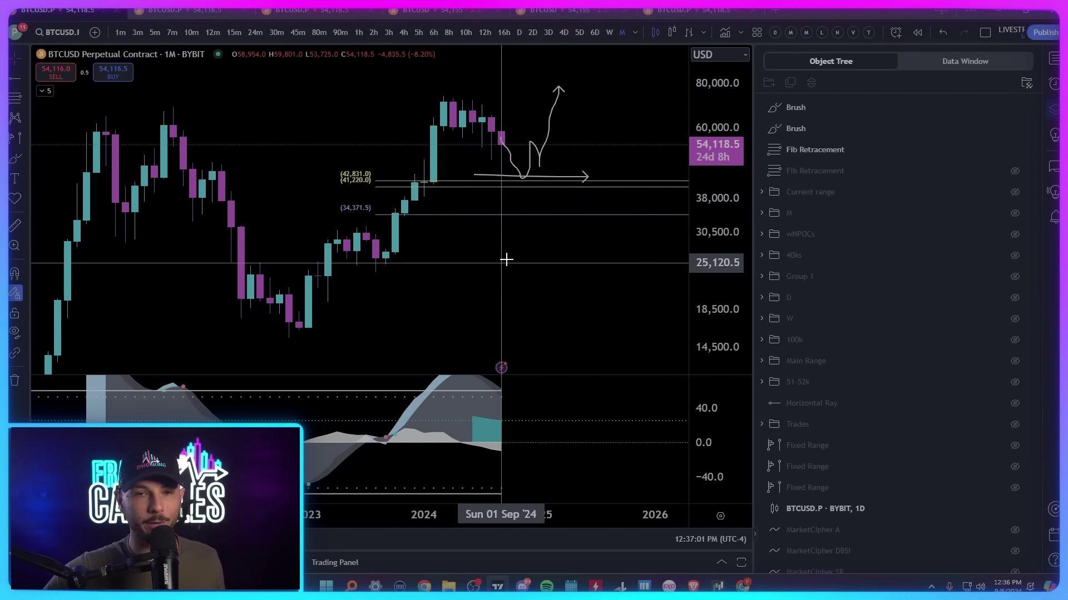
# Delete the arrow sketches and the new Fib retracement.
pyautogui.click(519, 179)
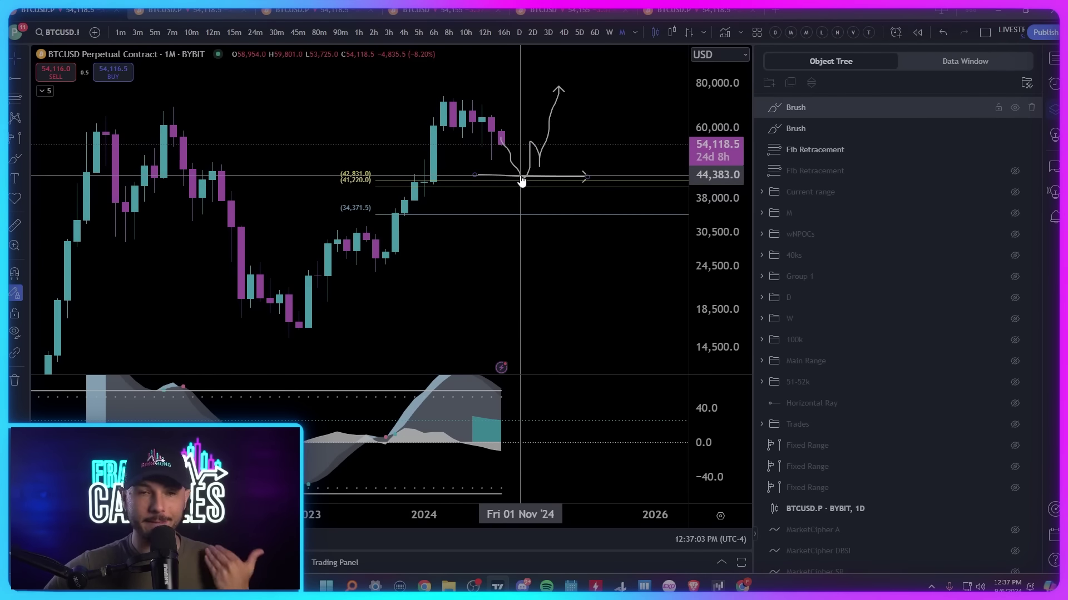
pyautogui.click(521, 182)
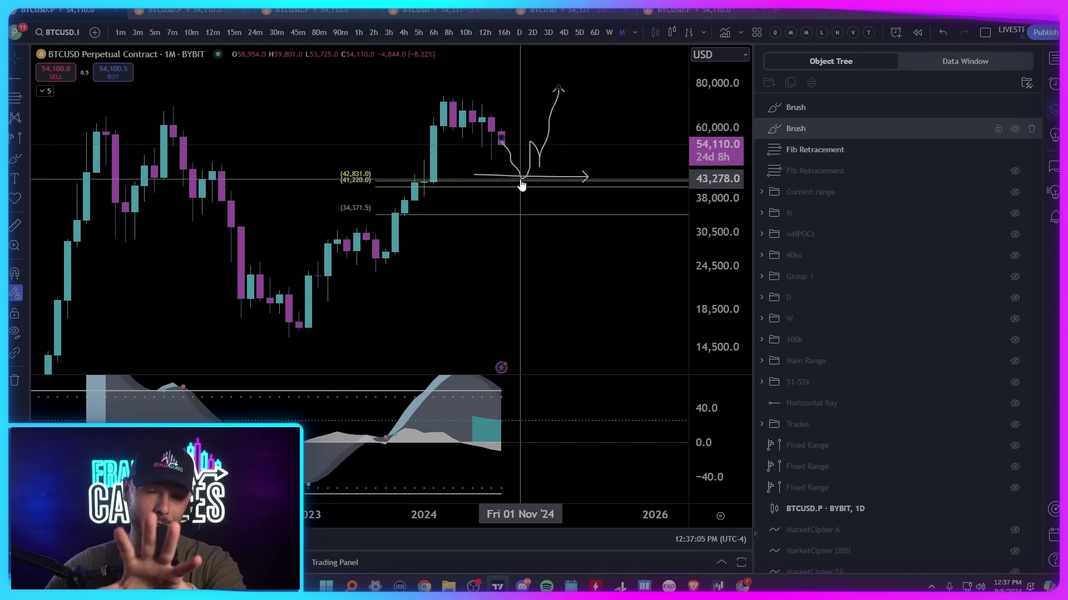
pyautogui.press('Delete')
pyautogui.click(521, 181)
pyautogui.press('Delete')
pyautogui.click(521, 181)
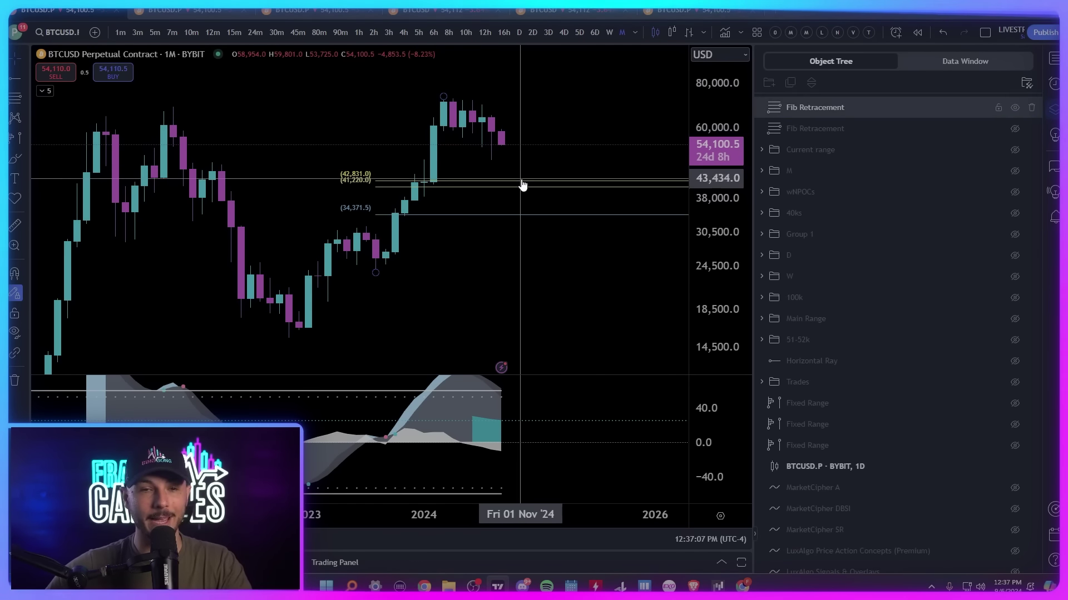
pyautogui.press('Delete')
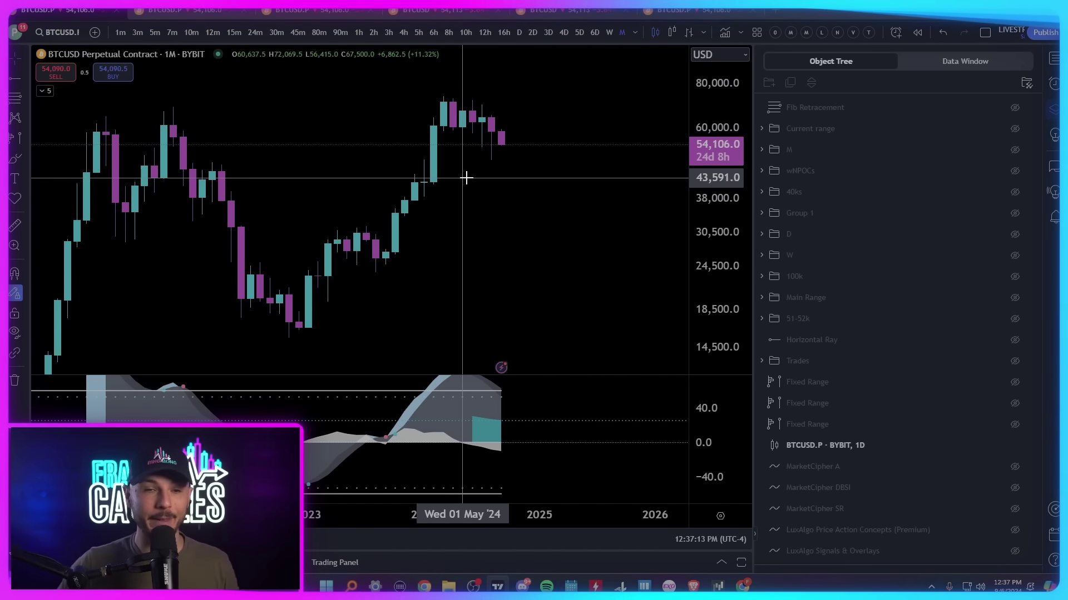
# Switch to 3-hour candles and show Group 1's 54,548.5–55,065 zone and 52,353.5 level.
pyautogui.write('3h')
pyautogui.press('Return')
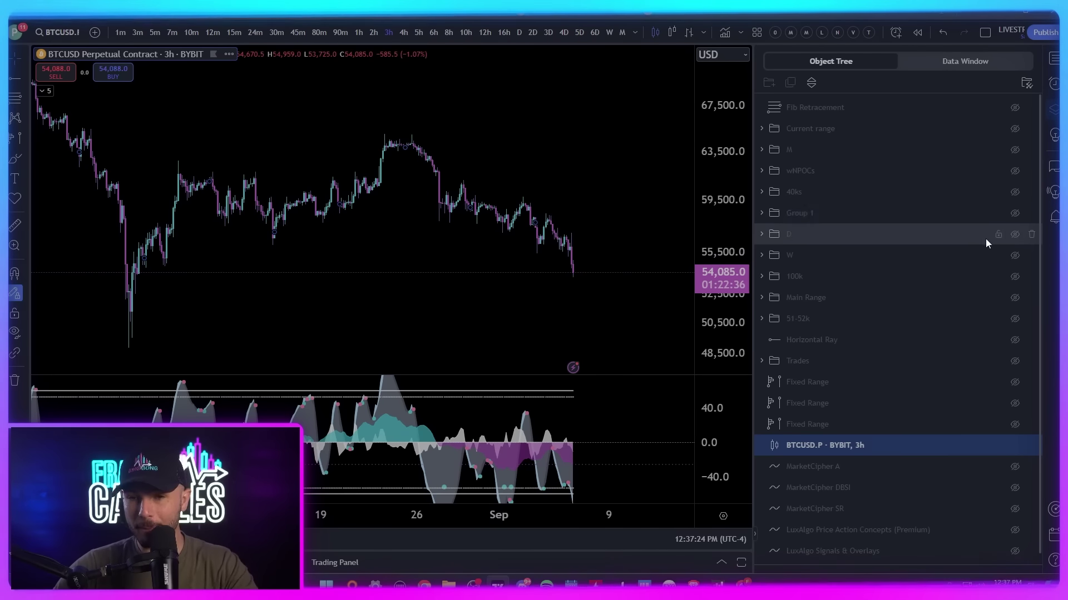
pyautogui.click(1014, 214)
pyautogui.scroll(-2, 357, 321)
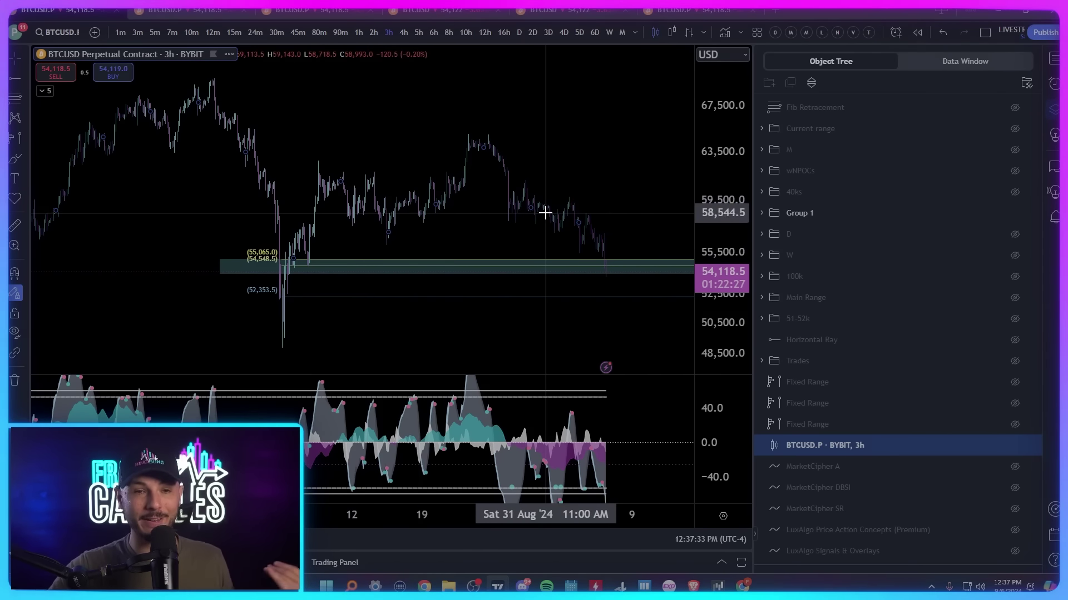
pyautogui.click(579, 268)
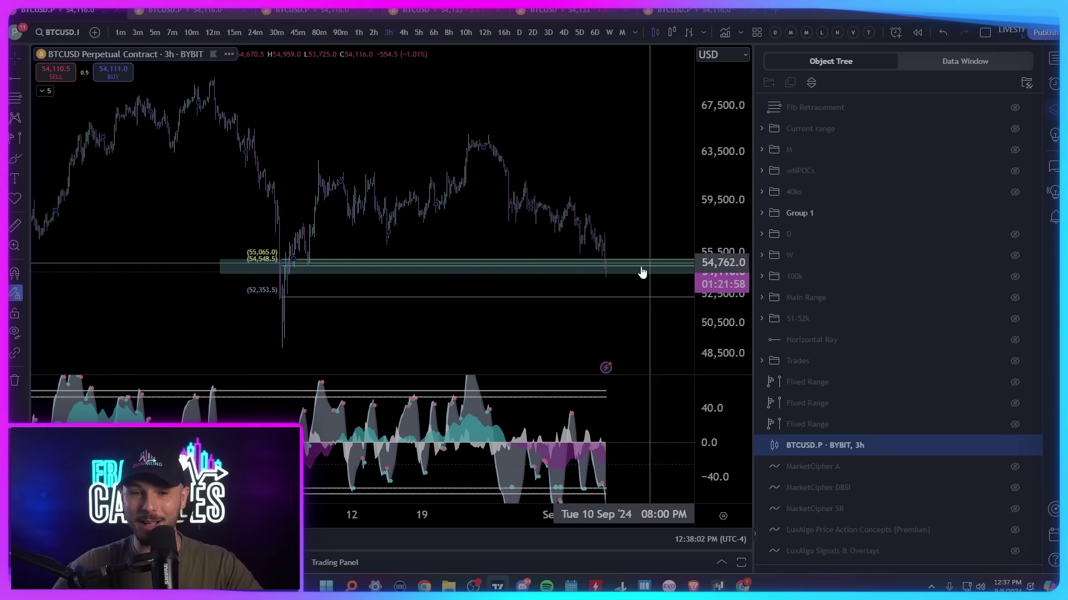
# Show the D group's level lines and zoom and stretch the chart around the green support zone.
pyautogui.click(1015, 234)
pyautogui.scroll(2, 657, 283)
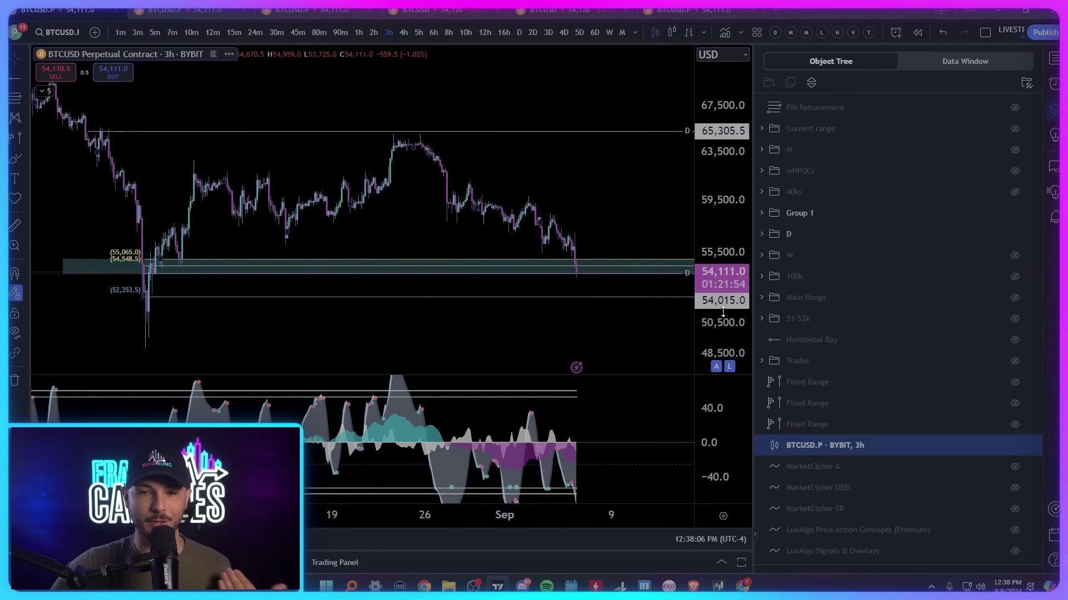
pyautogui.moveTo(728, 320); pyautogui.dragTo(624, 205)
pyautogui.scroll(3, 558, 271)
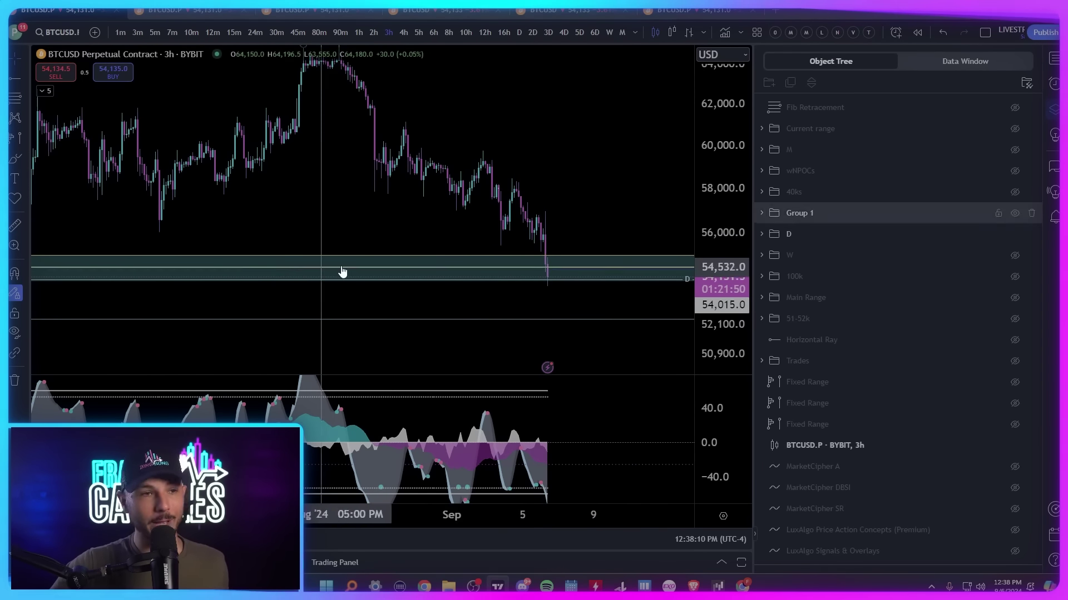
pyautogui.scroll(-2, 506, 293)
pyautogui.scroll(-2, 506, 293)
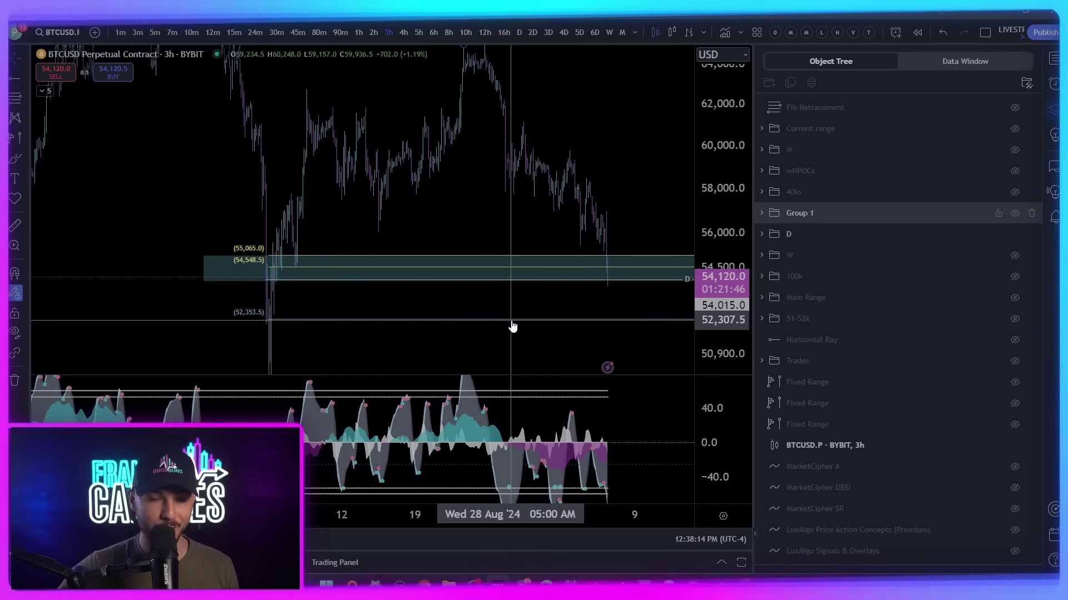
pyautogui.scroll(2, 508, 326)
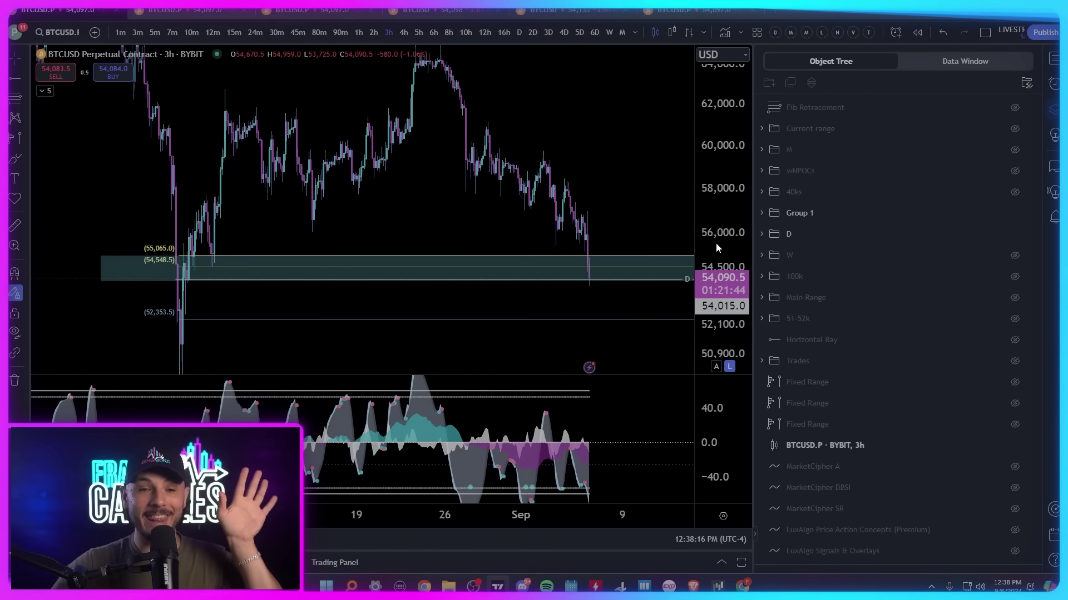
pyautogui.scroll(-2, 716, 248)
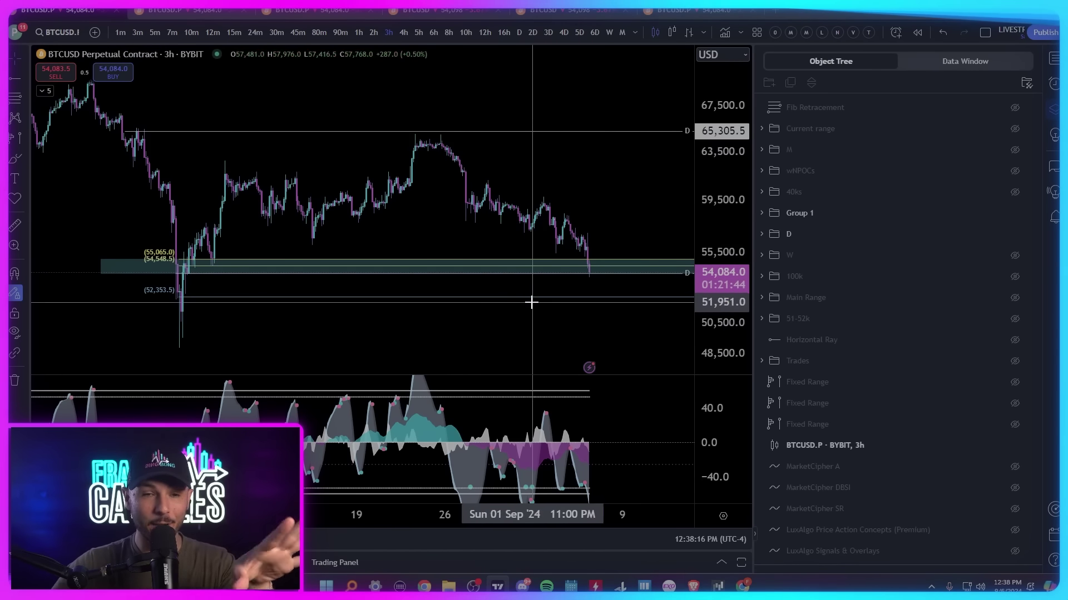
# Brush-sketch a bounce then a drop below the zone, circle the choppy part, and go fullscreen.
pyautogui.click(11, 161)
pyautogui.moveTo(590, 273)
pyautogui.mouseDown()
pyautogui.moveTo(602, 255)
pyautogui.moveTo(616, 303)
pyautogui.moveTo(614, 286)
pyautogui.moveTo(633, 289)
pyautogui.moveTo(639, 342)
pyautogui.mouseUp()
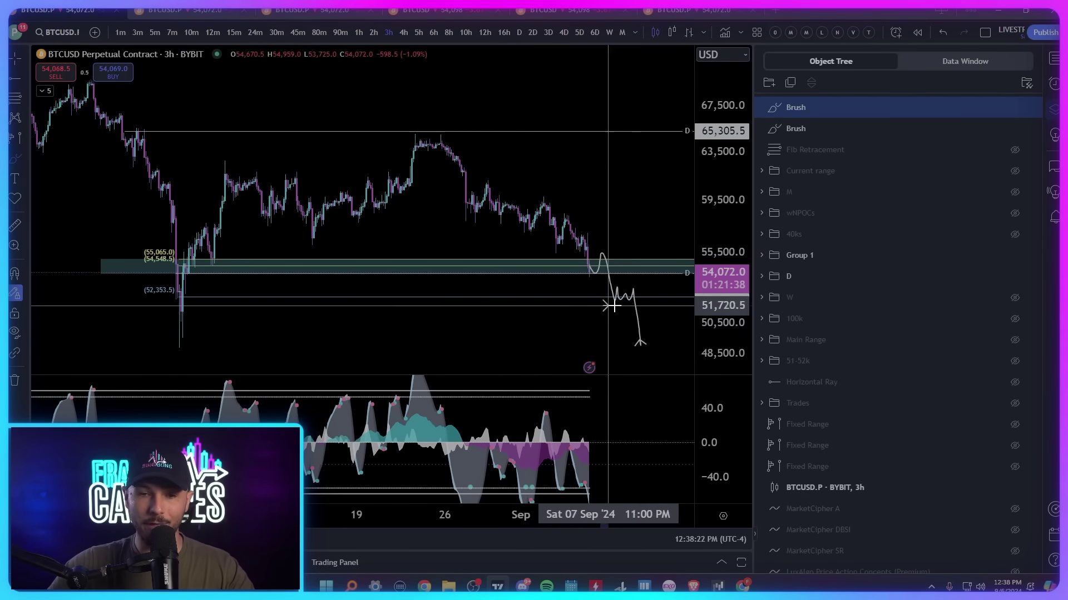
pyautogui.moveTo(613, 305)
pyautogui.mouseDown()
pyautogui.moveTo(603, 298)
pyautogui.moveTo(623, 313)
pyautogui.mouseUp()
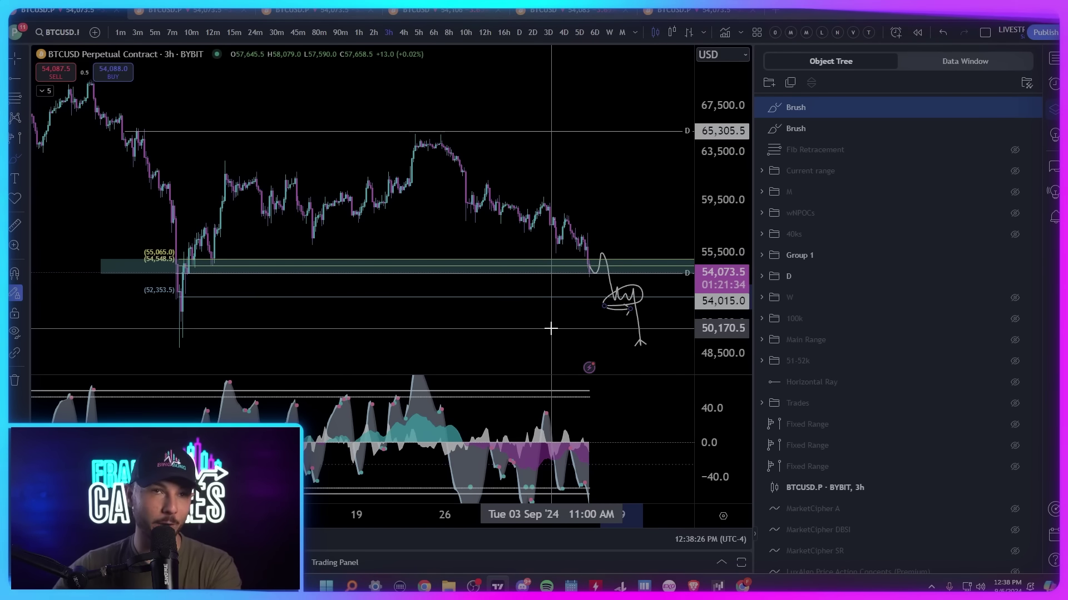
pyautogui.press('F11')
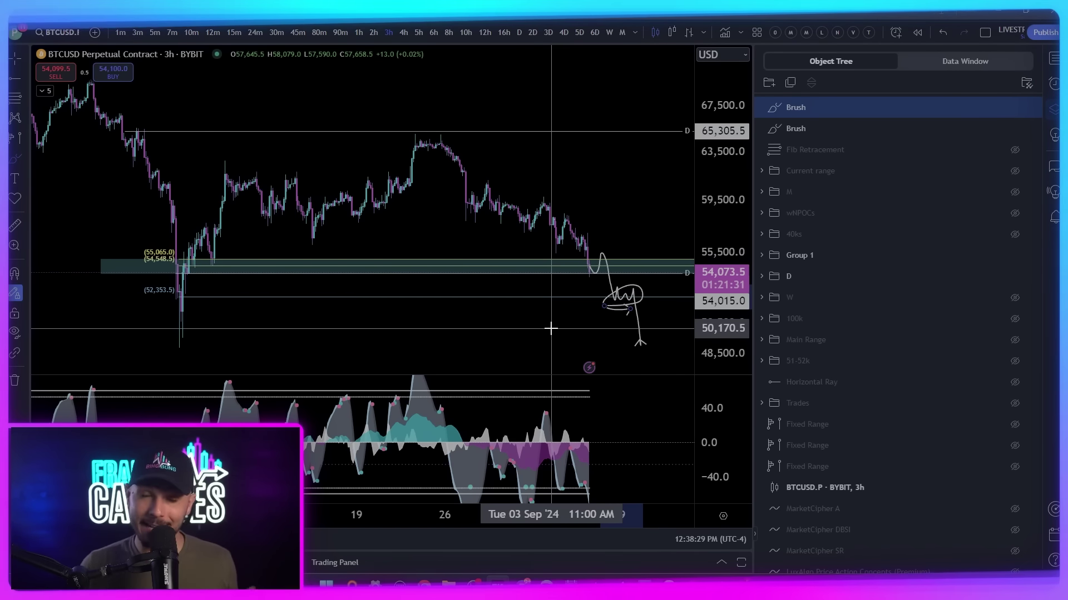